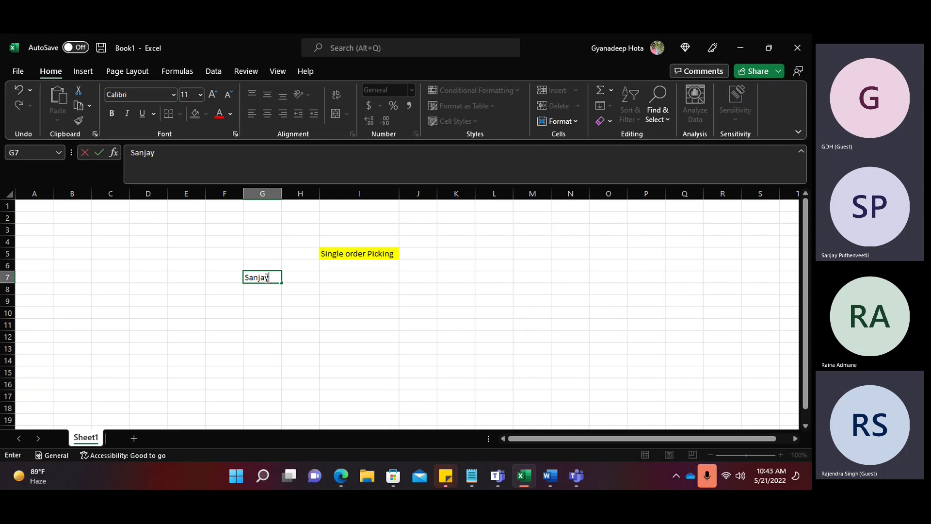
# Step: Fill the first person's row with "PO" in H7 and "1 ts" in I7
pyautogui.press('Tab')
pyautogui.write('PO')
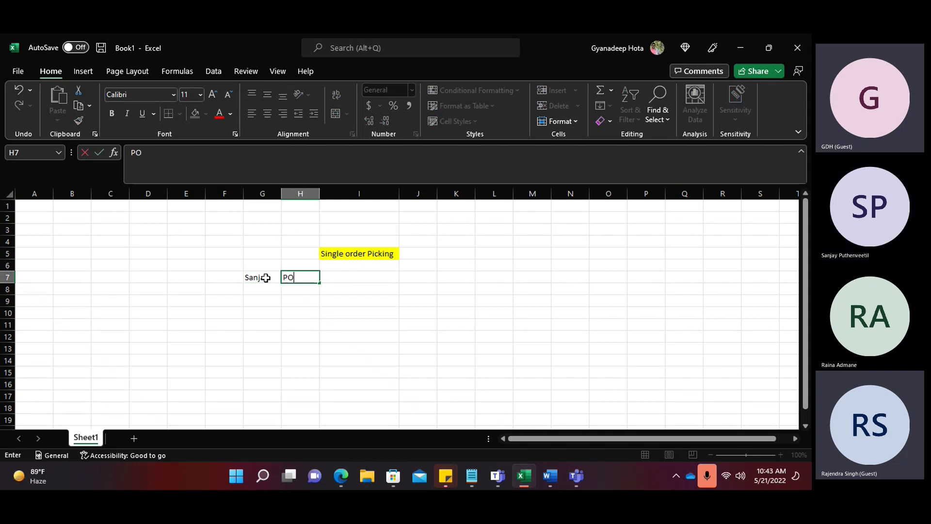
pyautogui.press('Tab')
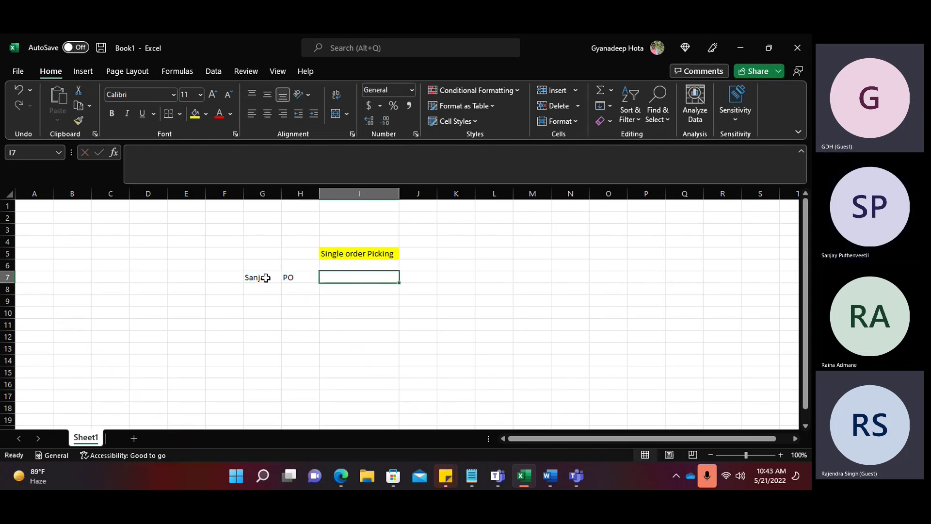
pyautogui.write('1 tshir')
pyautogui.press('BackSpace')
pyautogui.press('BackSpace')
pyautogui.press('BackSpace')
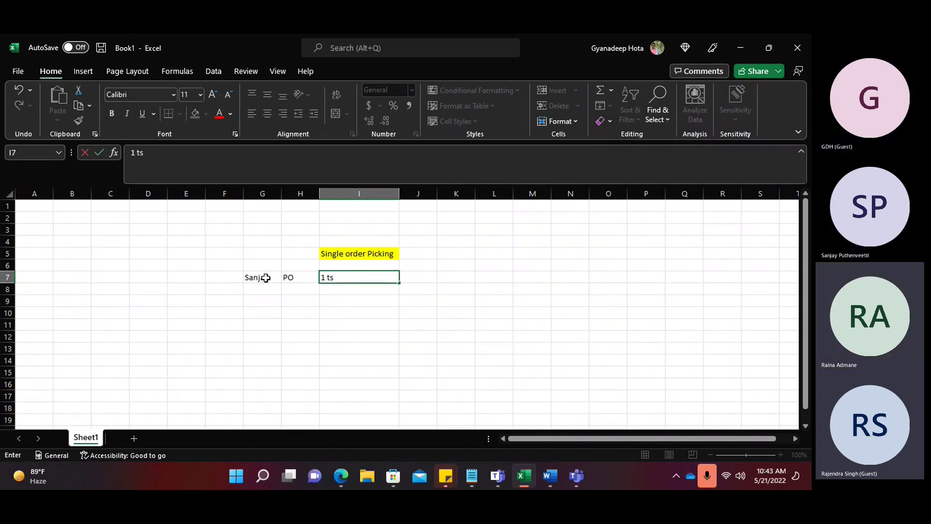
# Step: Switch to the Microsoft Teams meeting window to check the call, and minimize it back to the browser
pyautogui.click(332, 478)
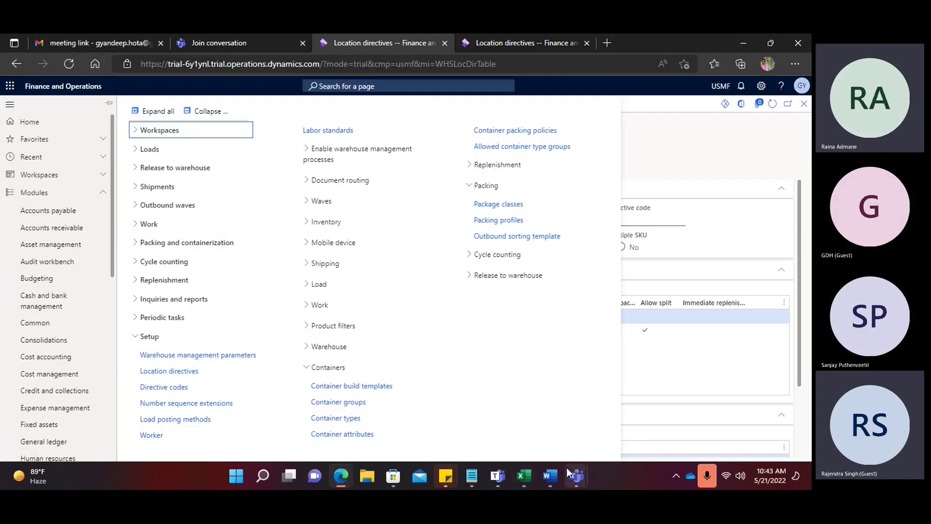
pyautogui.moveTo(581, 485)
pyautogui.click(575, 477)
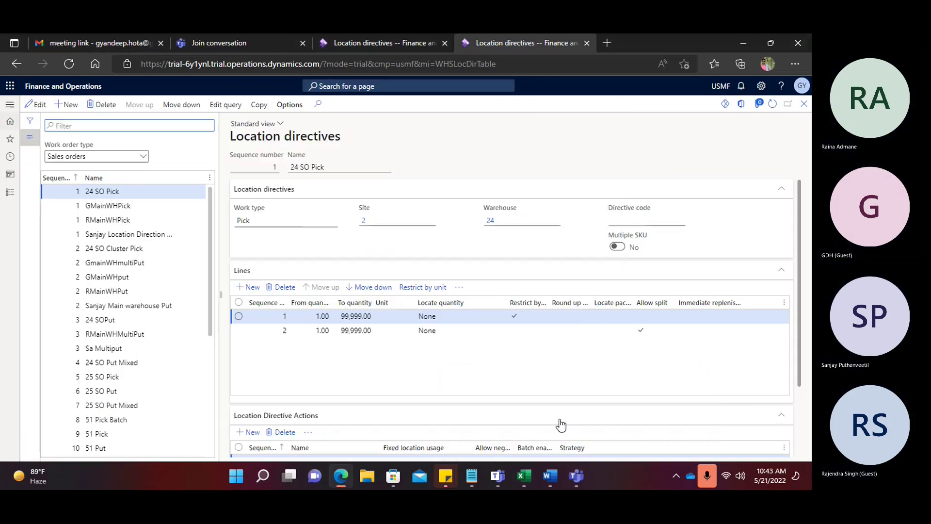
pyautogui.moveTo(571, 476)
pyautogui.click(549, 409)
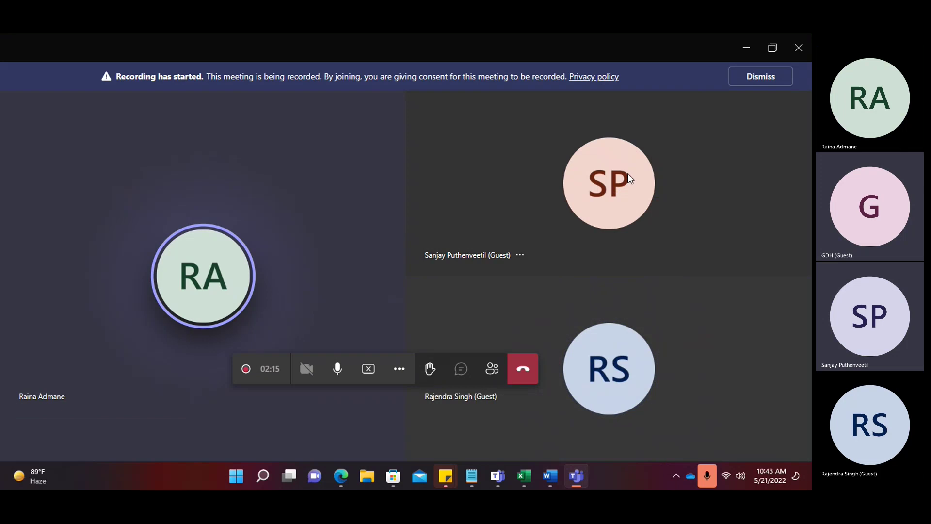
pyautogui.click(748, 49)
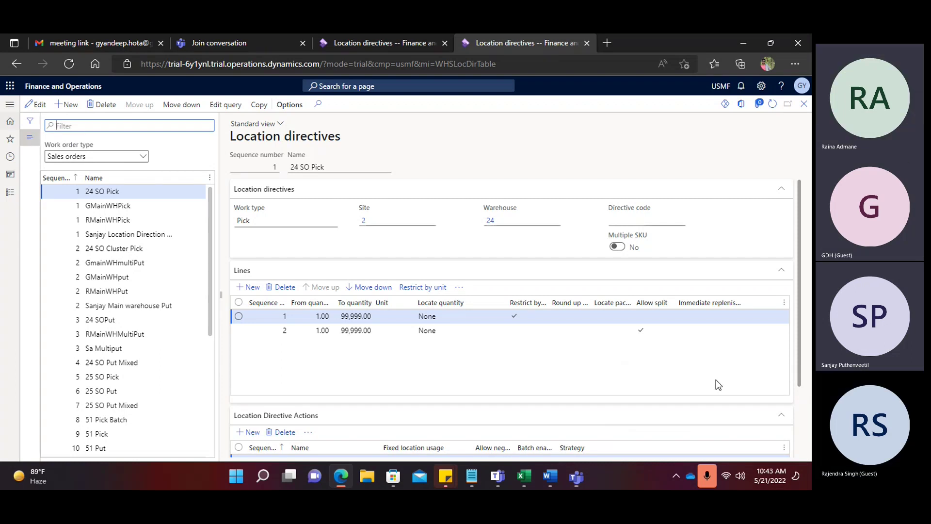
pyautogui.click(576, 476)
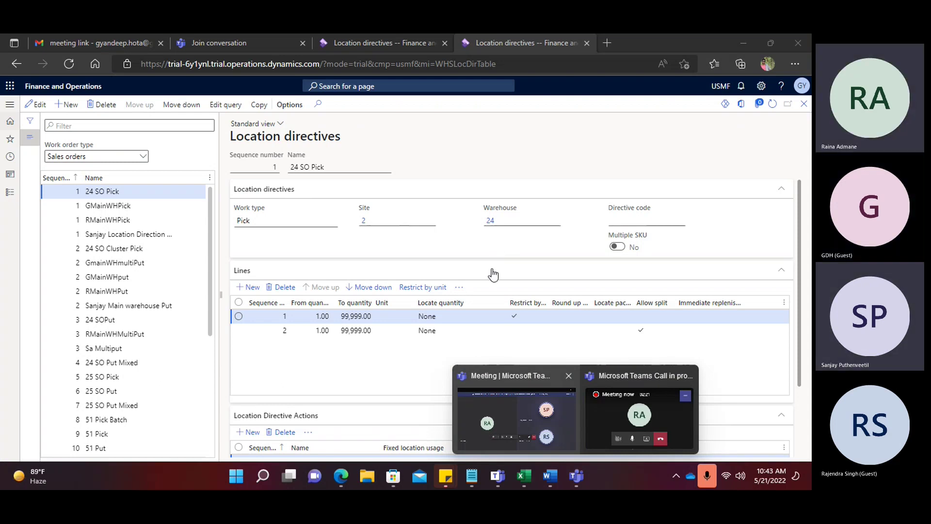
pyautogui.click(499, 392)
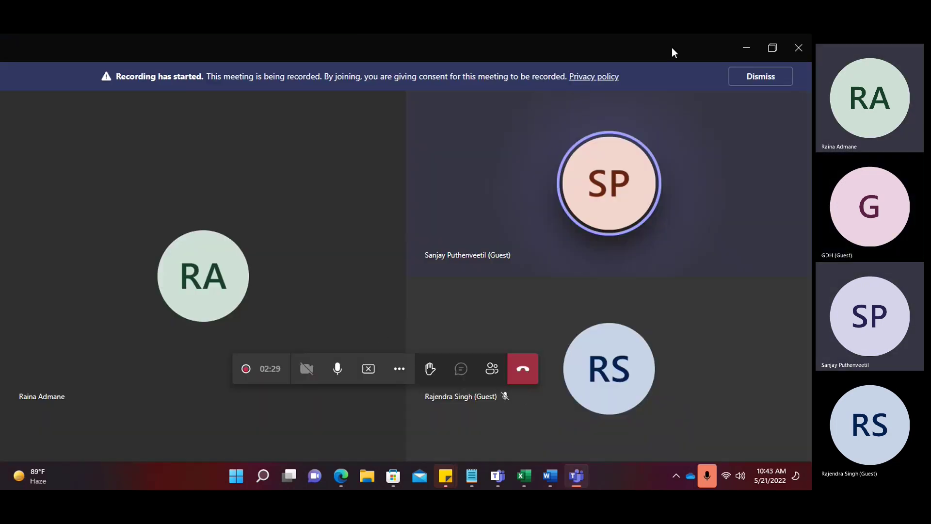
pyautogui.click(747, 47)
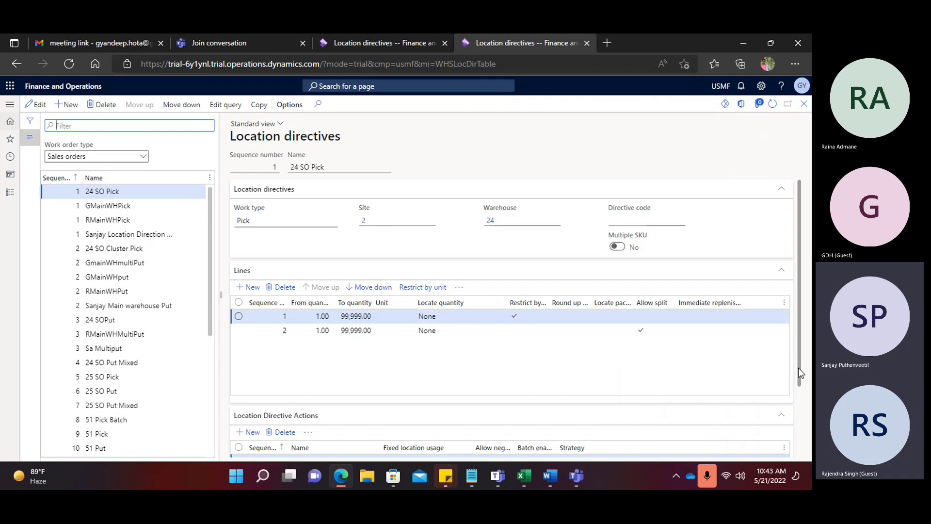
# Step: Switch to the Excel workbook and enter the first names of two more people in G9 and G11
pyautogui.click(524, 476)
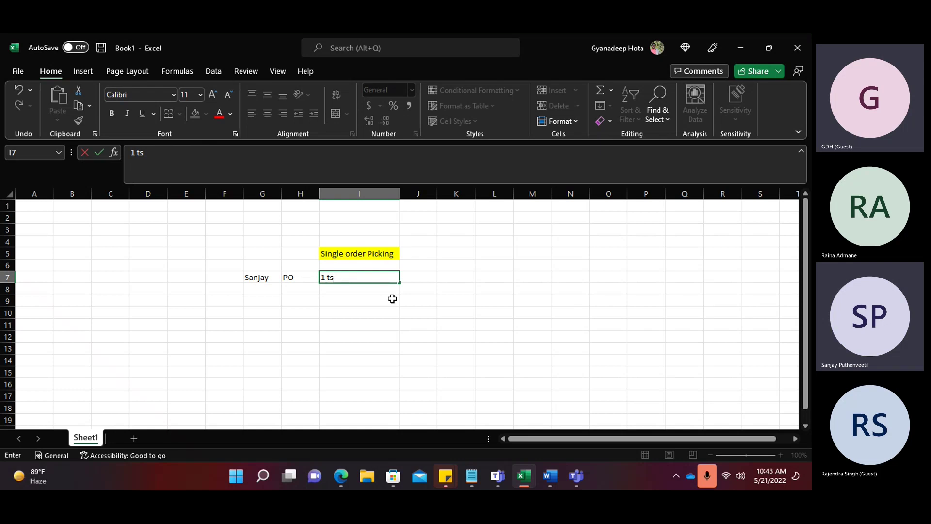
pyautogui.click(264, 279)
pyautogui.click(259, 299)
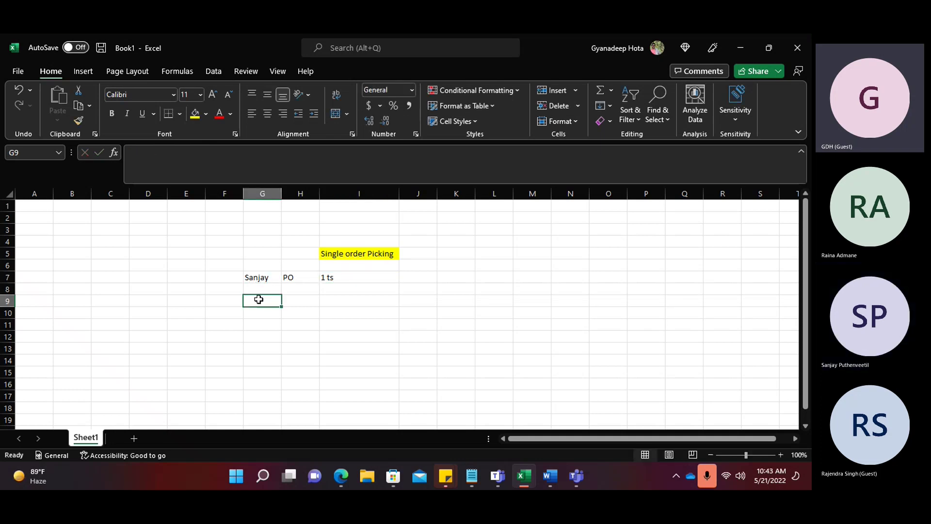
pyautogui.write('Rajnedra')
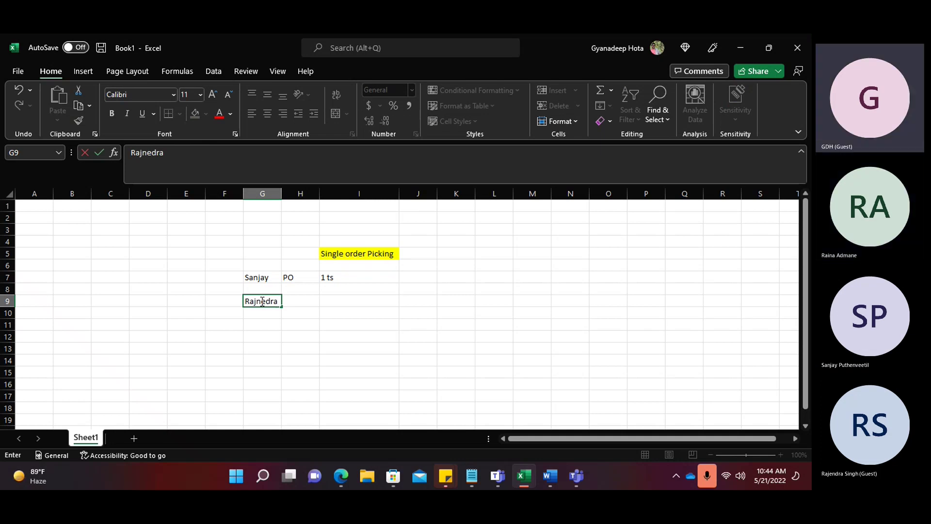
pyautogui.press('BackSpace')
pyautogui.press('BackSpace')
pyautogui.press('BackSpace')
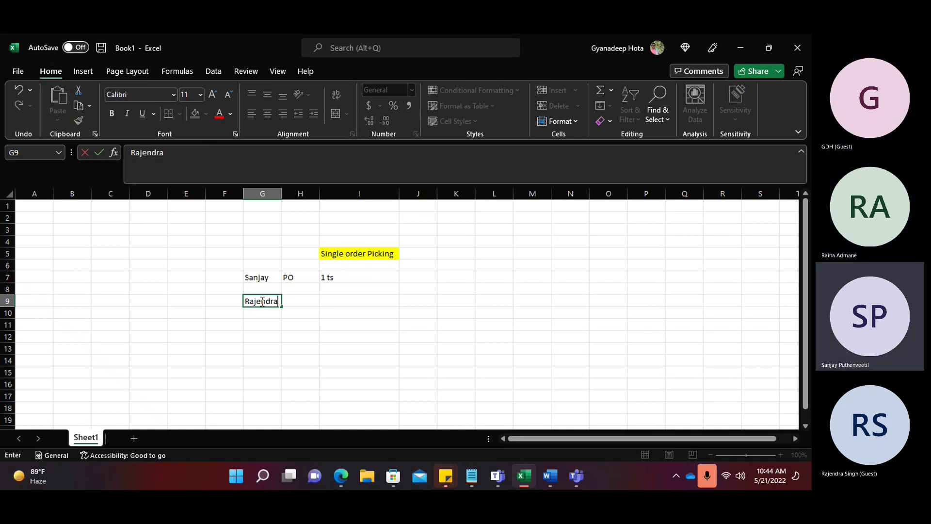
pyautogui.write('ra')
pyautogui.press('Return')
pyautogui.press('Return')
pyautogui.write('Gyan')
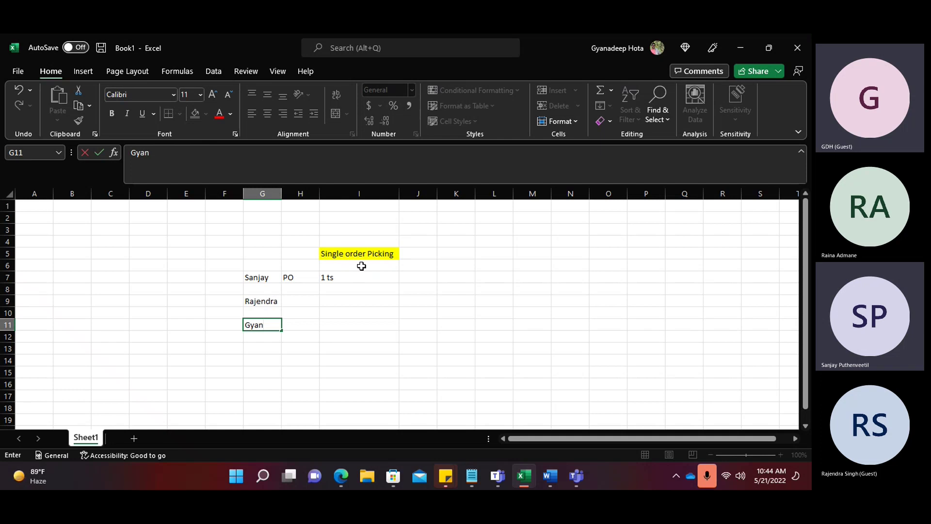
# Step: Enter the item code A0001 in cell N8 and the location Loa1 below it in N9
pyautogui.click(263, 279)
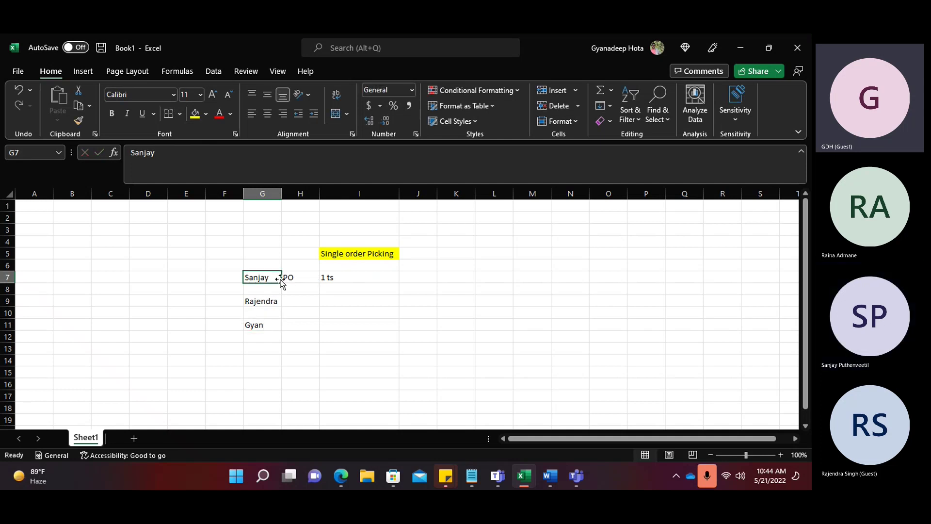
pyautogui.click(327, 276)
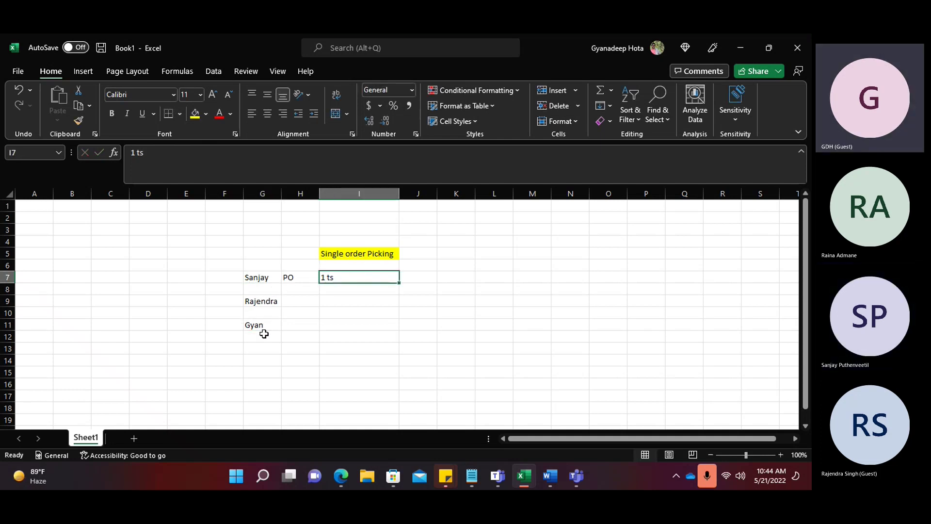
pyautogui.click(567, 289)
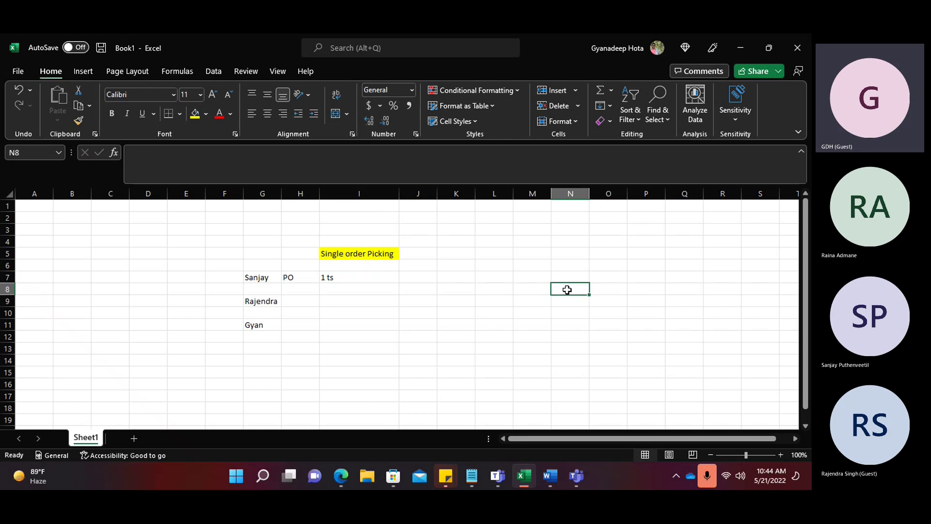
pyautogui.write('A0001')
pyautogui.click(576, 300)
pyautogui.write('Loa1')
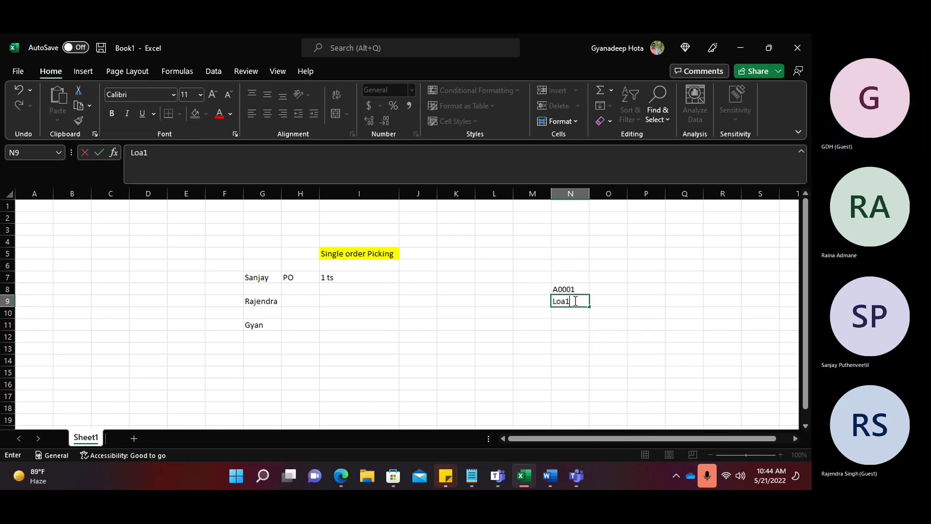
# Step: Enter A0001 in H9 and H11 beside the second and third people's names
pyautogui.click(293, 302)
pyautogui.write('A0001')
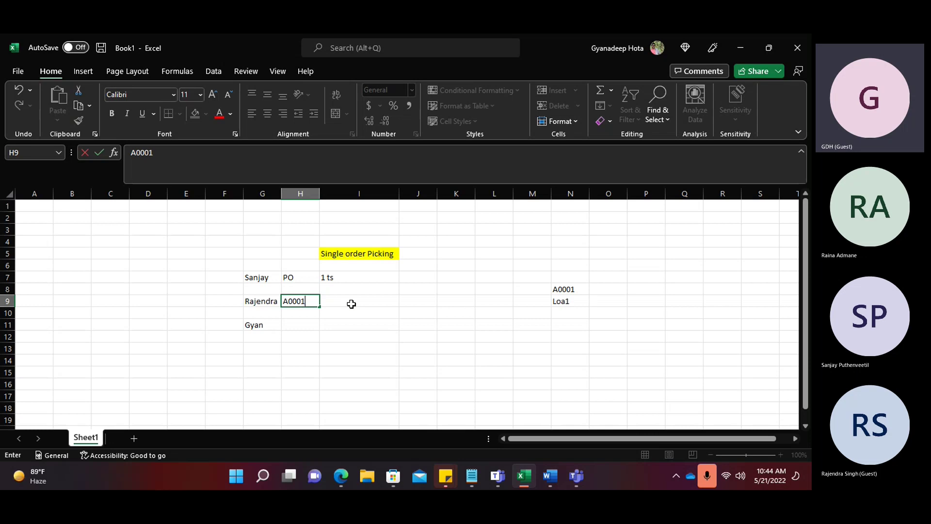
pyautogui.click(306, 326)
pyautogui.write('A0001')
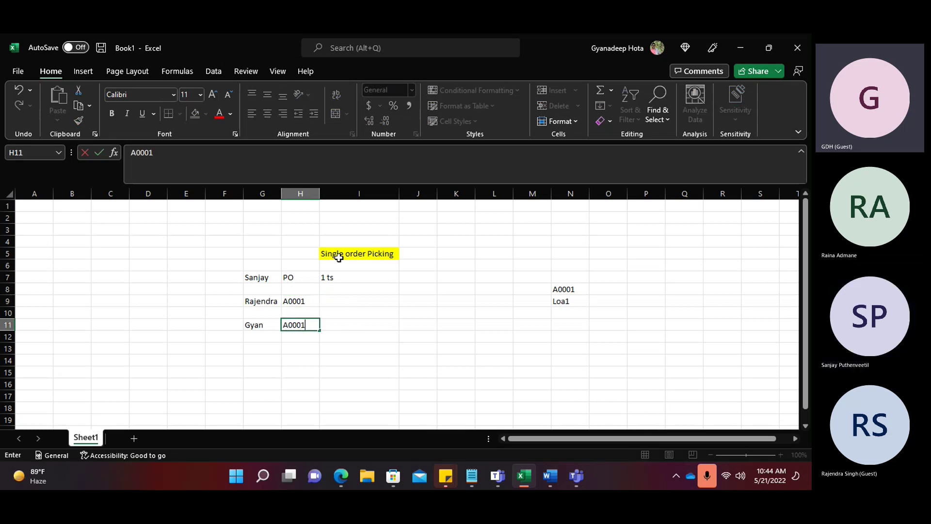
pyautogui.moveTo(260, 279); pyautogui.dragTo(560, 298)
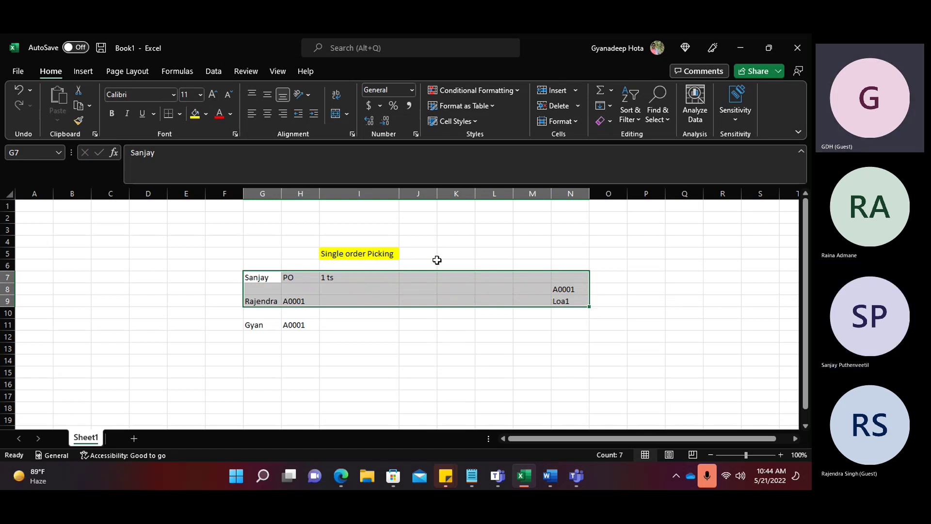
pyautogui.click(250, 277)
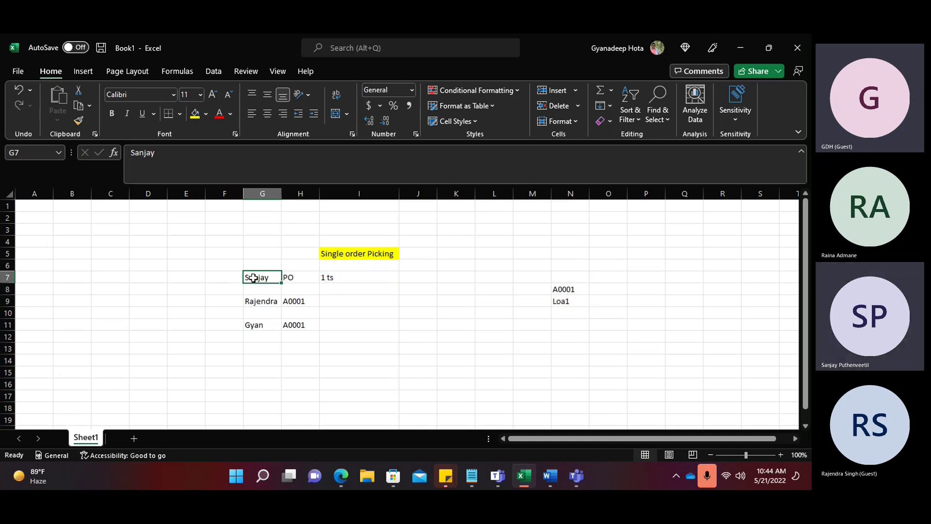
pyautogui.click(567, 301)
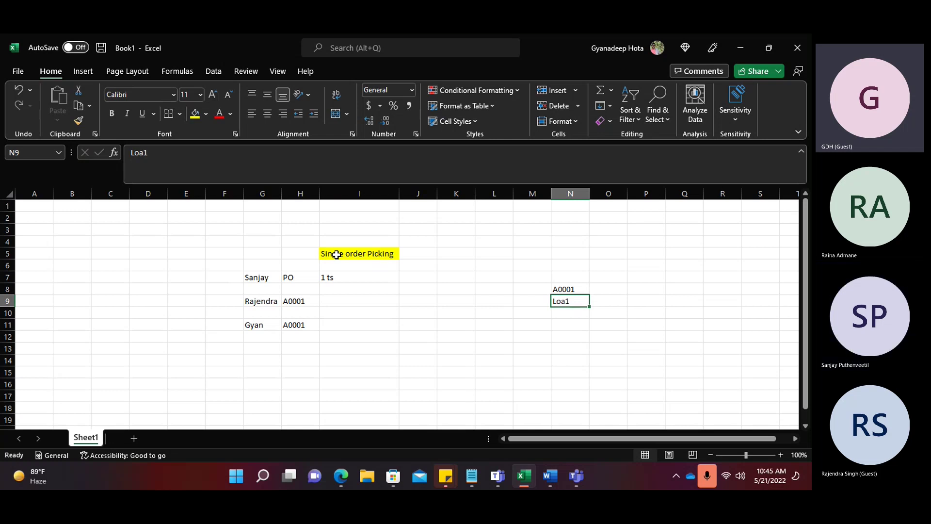
# Step: Enter 1000 in cell K5, in the same row as the Single order Picking heading
pyautogui.click(469, 251)
pyautogui.write('1000')
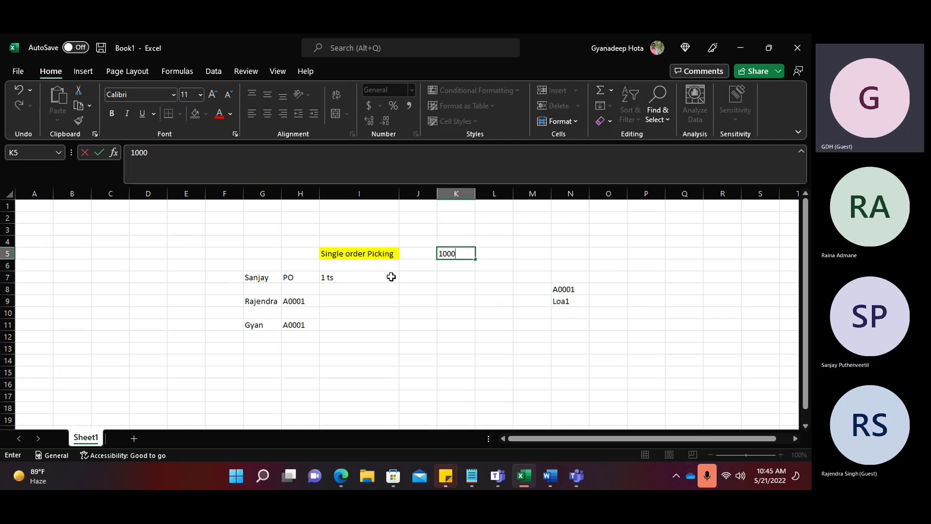
pyautogui.moveTo(254, 274); pyautogui.dragTo(266, 324)
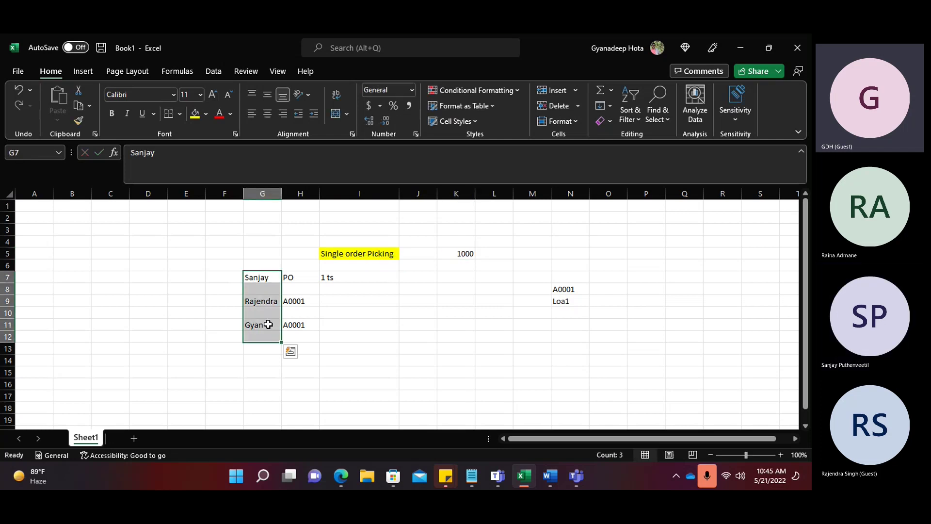
pyautogui.click(335, 313)
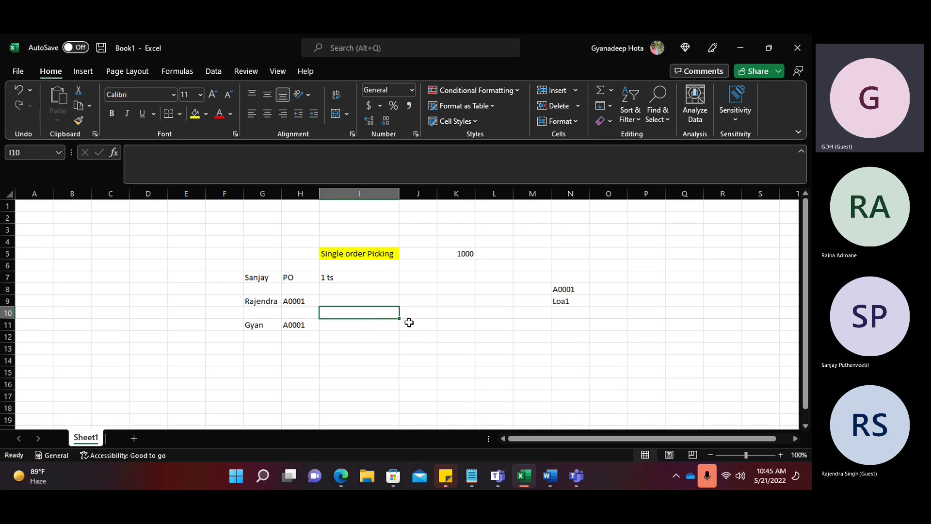
# Step: Switch to Finance and Operations in the browser and open Work templates from the Warehouse management module's work setup
pyautogui.click(339, 484)
pyautogui.click(11, 104)
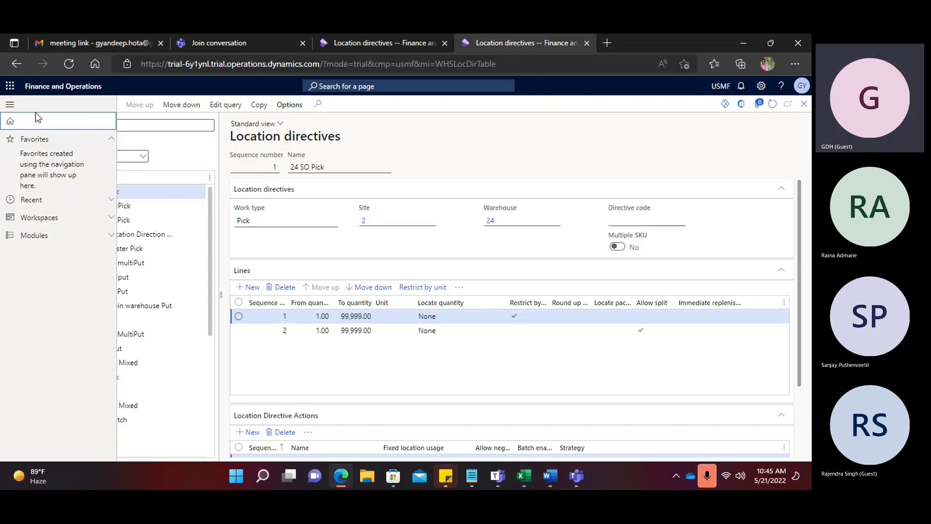
pyautogui.click(73, 236)
pyautogui.scroll(-7, 77, 380)
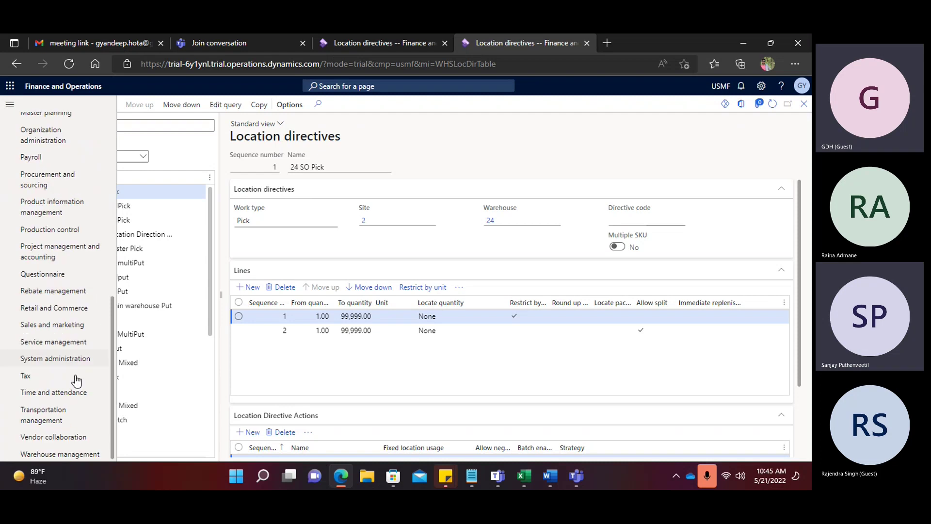
pyautogui.click(81, 452)
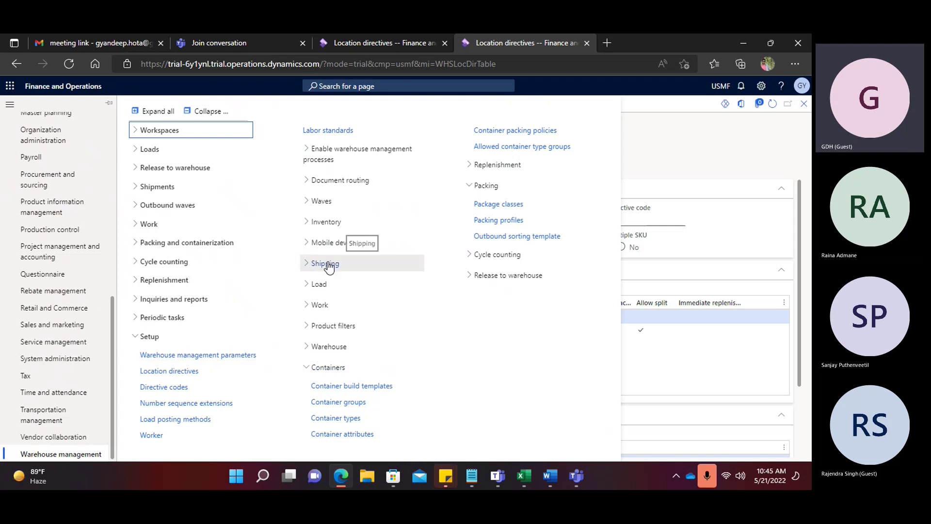
pyautogui.click(332, 244)
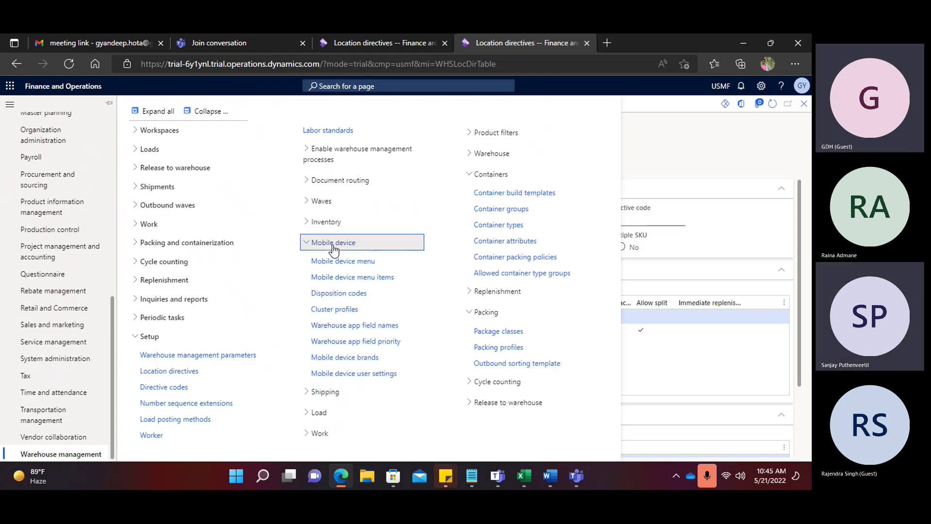
pyautogui.click(318, 244)
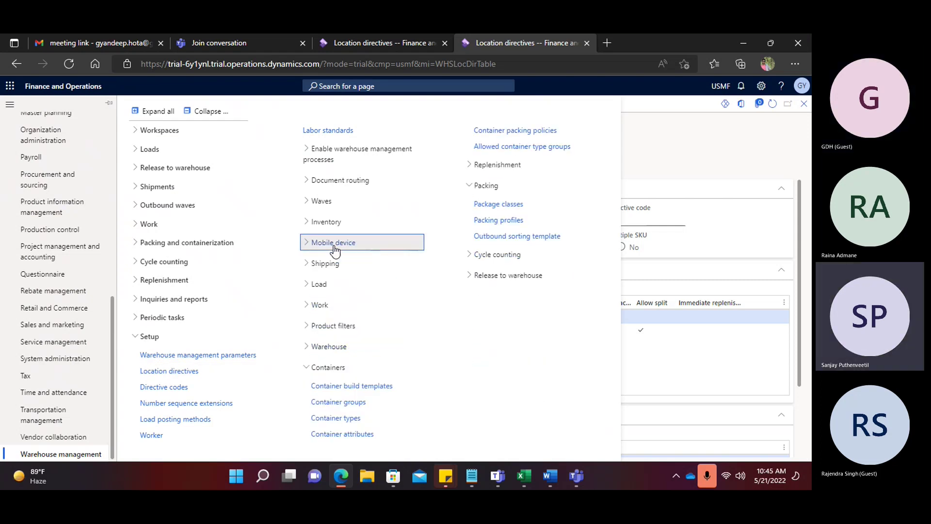
pyautogui.click(320, 305)
pyautogui.click(337, 323)
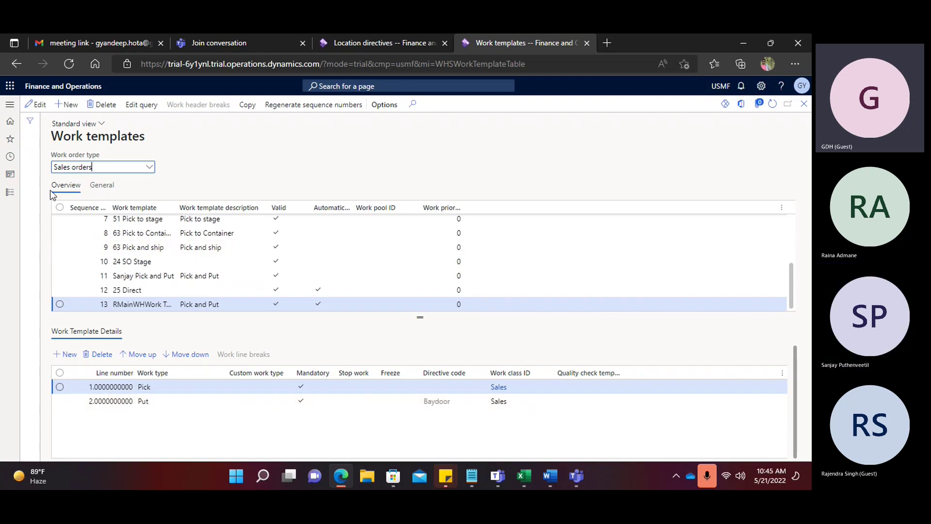
# Step: Check the Sales orders work order type and open the Location directives page from the Warehouse management setup
pyautogui.click(87, 167)
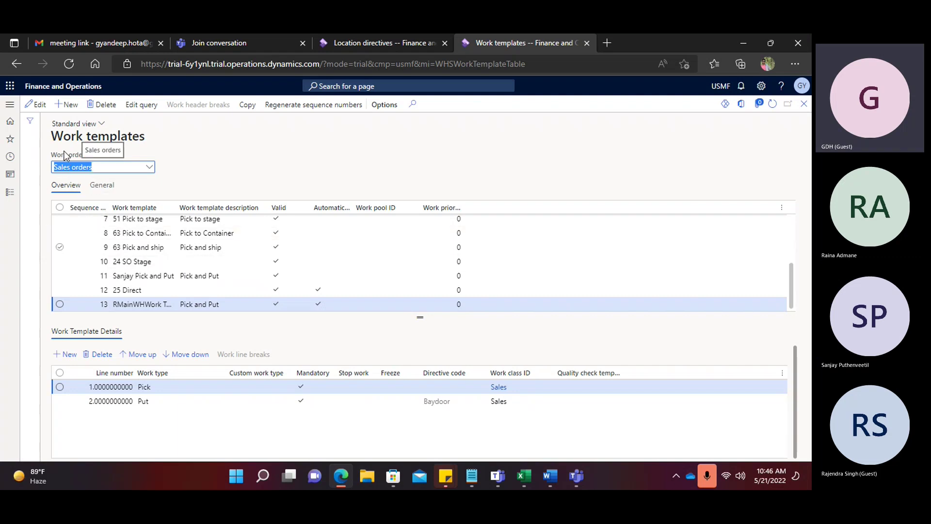
pyautogui.click(10, 106)
pyautogui.click(188, 371)
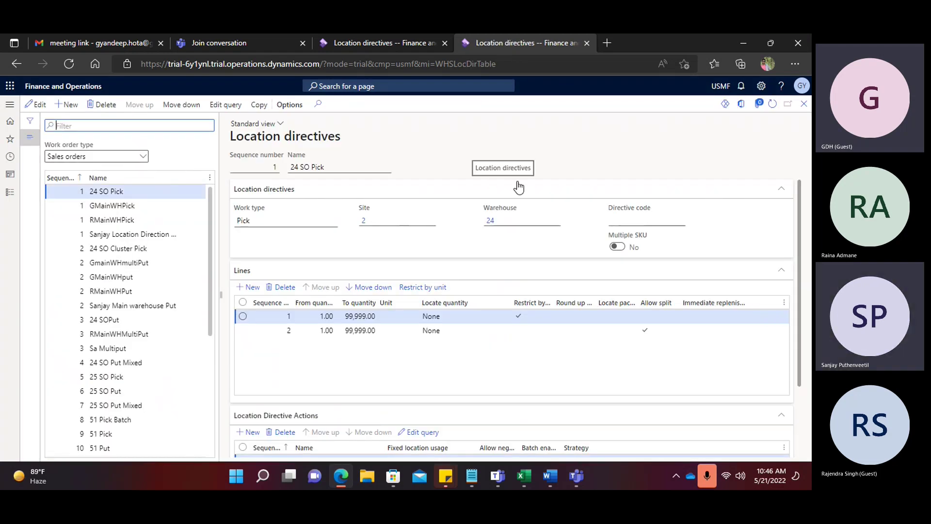
# Step: Check the work order types on the Location directives page, keep Sales orders, and switch to the Excel workbook
pyautogui.click(142, 157)
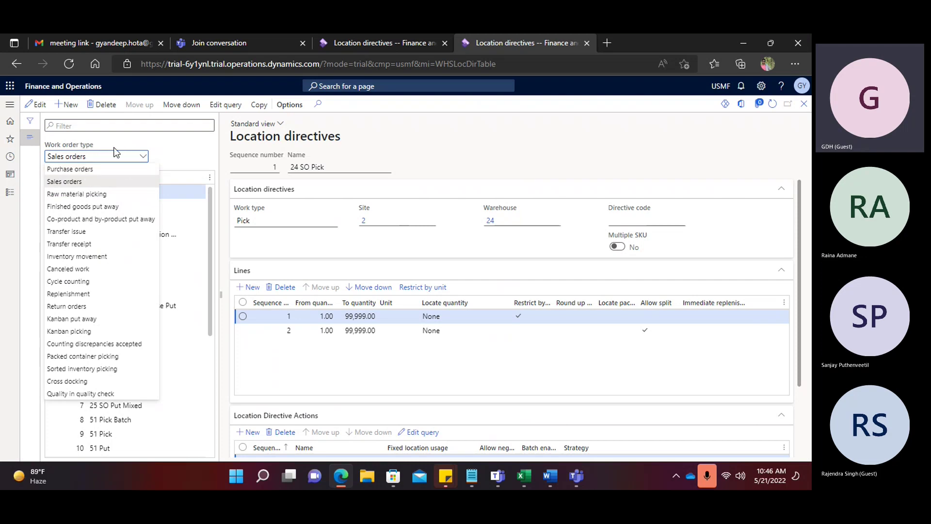
pyautogui.click(87, 182)
pyautogui.click(524, 476)
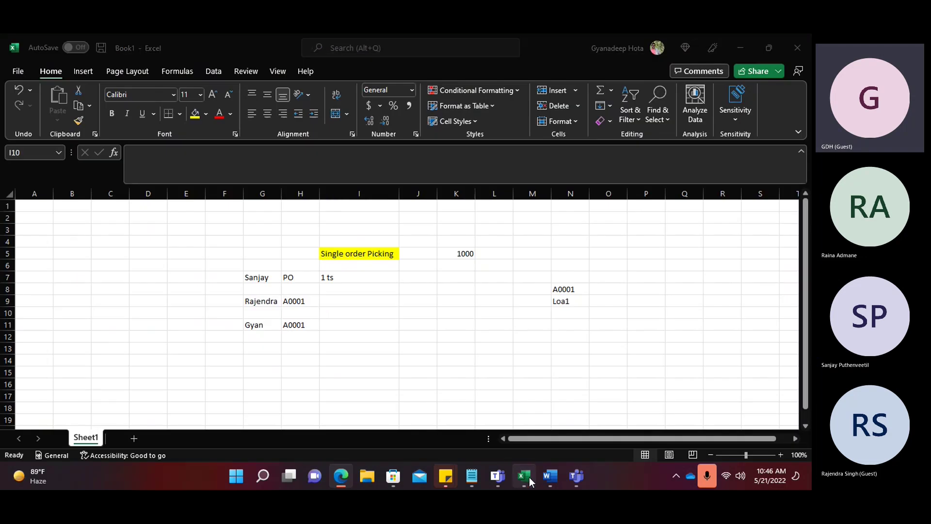
# Step: Switch to the Warehouse Management System document in Word and find the Agenda 2 list near its end
pyautogui.moveTo(547, 473)
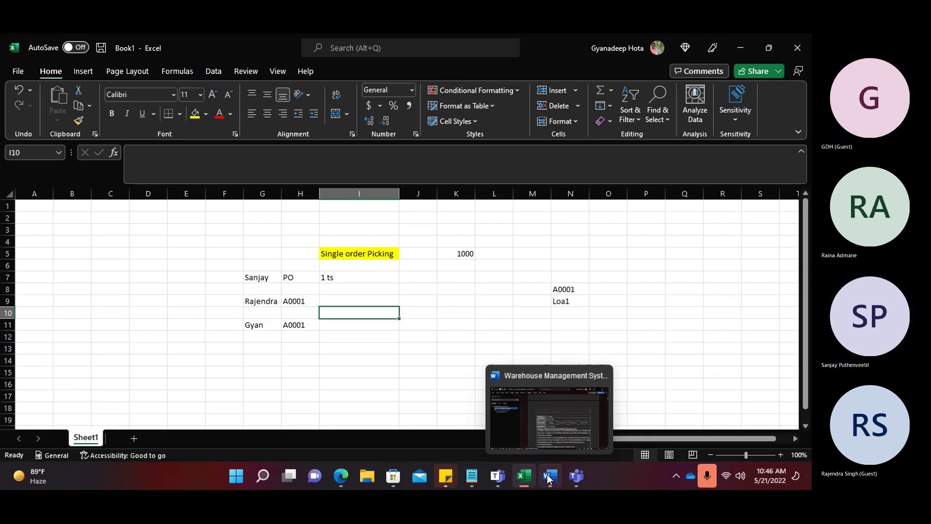
pyautogui.click(555, 437)
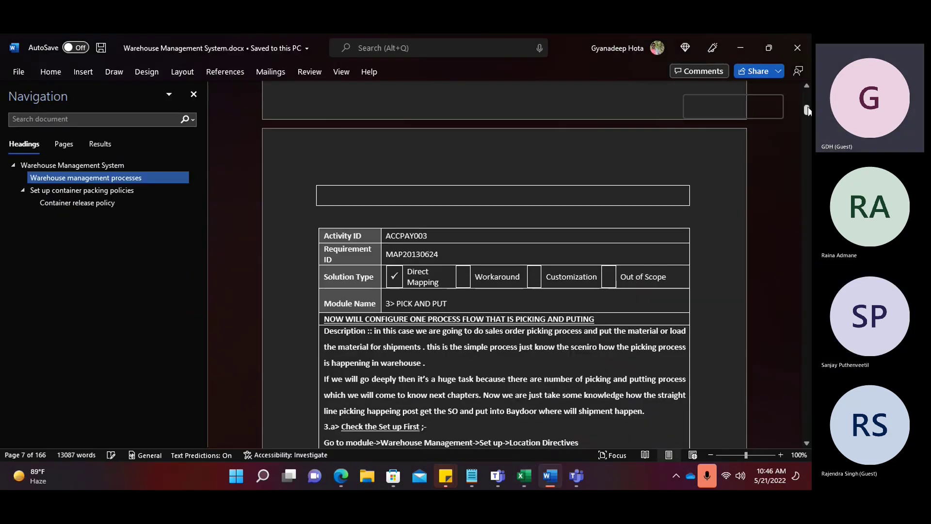
pyautogui.moveTo(807, 111); pyautogui.dragTo(807, 433)
pyautogui.scroll(8, 382, 284)
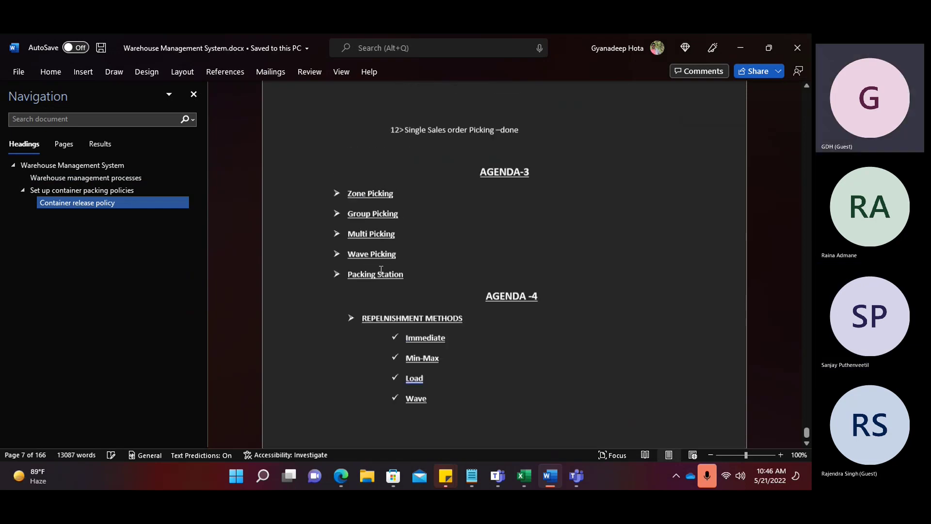
pyautogui.scroll(5, 379, 275)
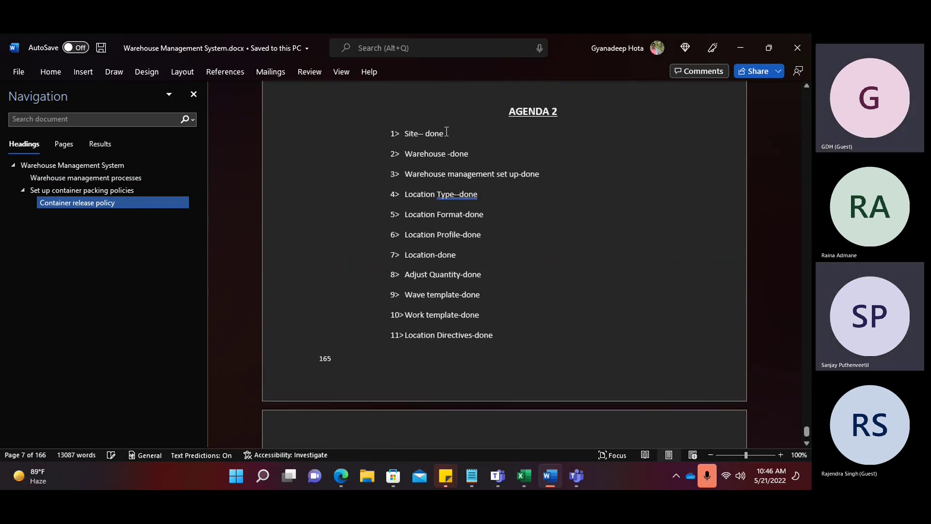
# Step: Review the Agenda 2 items from Site through Location Directives and Single Sales order Picking, highlighting individual entries
pyautogui.tripleClick(444, 132)
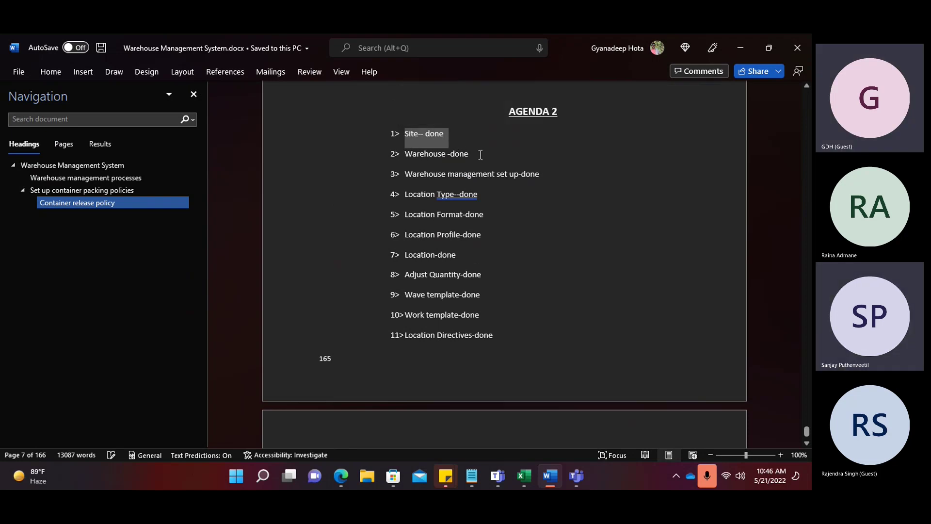
pyautogui.tripleClick(410, 155)
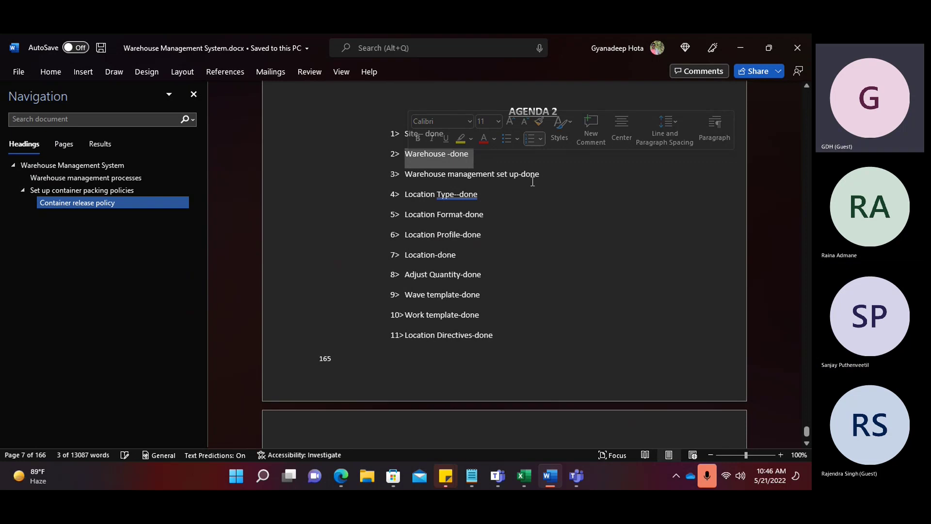
pyautogui.click(527, 204)
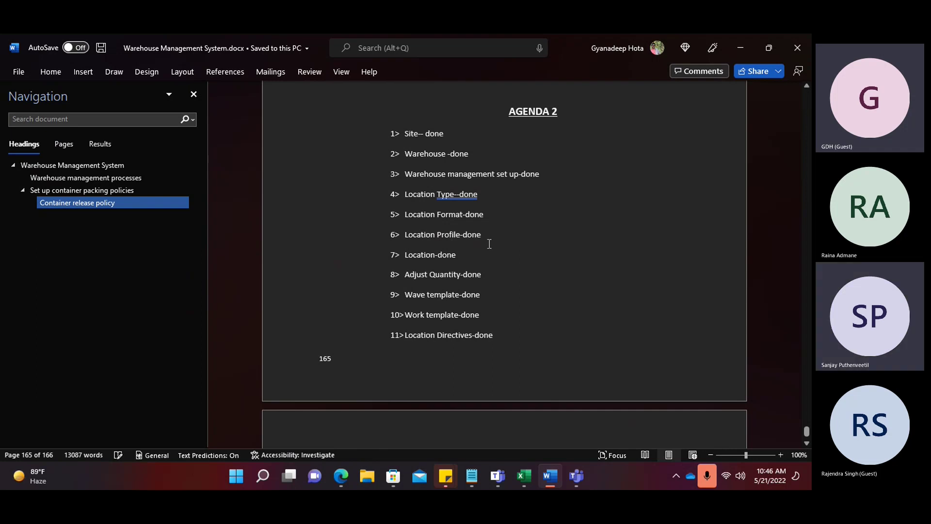
pyautogui.moveTo(461, 256); pyautogui.dragTo(405, 257)
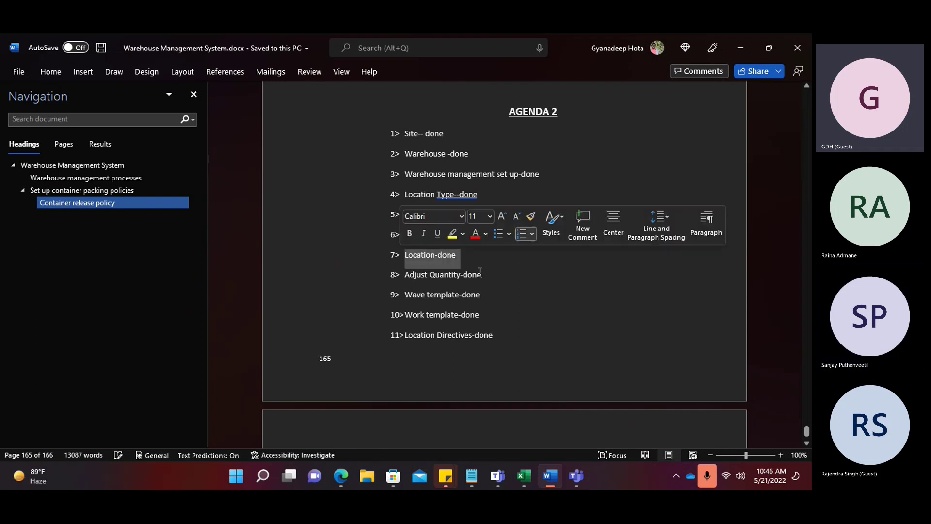
pyautogui.moveTo(482, 274); pyautogui.dragTo(404, 275)
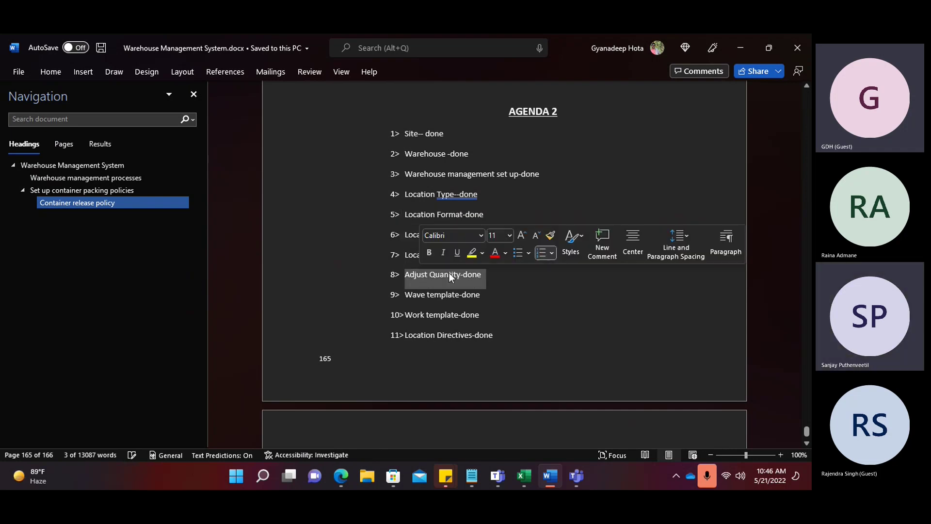
pyautogui.moveTo(481, 295); pyautogui.dragTo(404, 295)
pyautogui.moveTo(481, 314); pyautogui.dragTo(404, 315)
pyautogui.moveTo(493, 335); pyautogui.dragTo(405, 335)
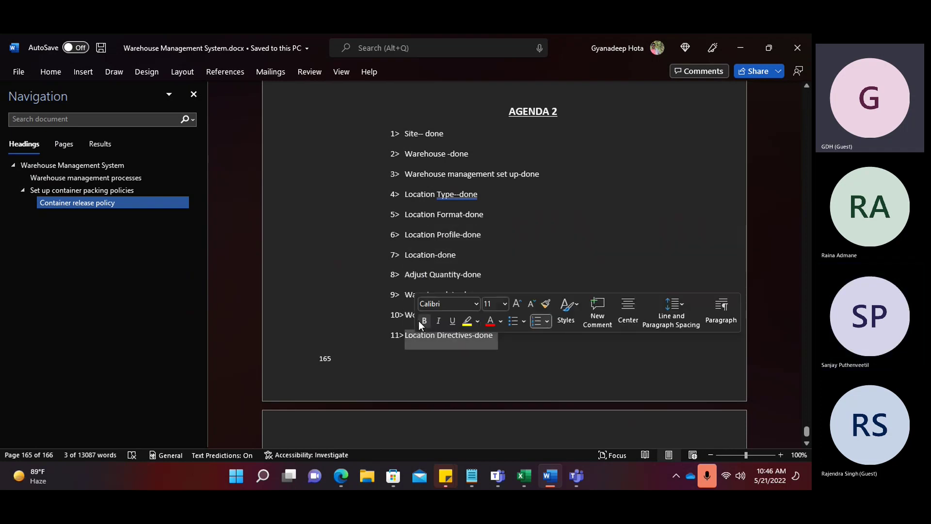
pyautogui.scroll(-3, 435, 328)
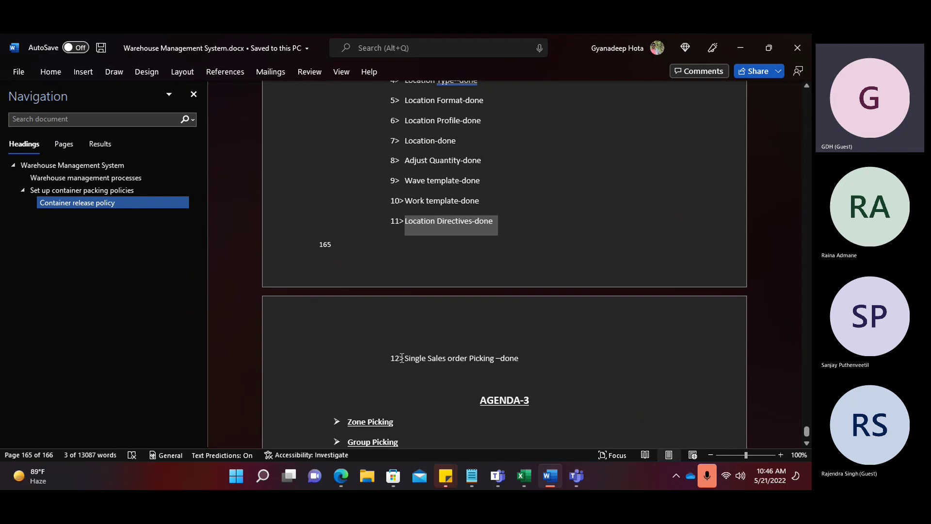
pyautogui.moveTo(405, 358); pyautogui.dragTo(524, 362)
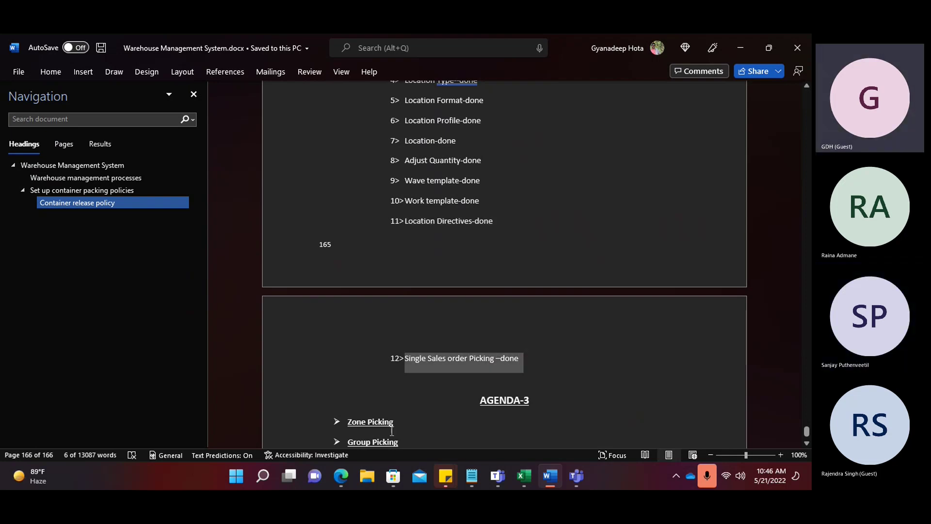
# Step: Switch to the Book1 workbook in Excel and enter the heading Group Picking in cell I13
pyautogui.moveTo(528, 478)
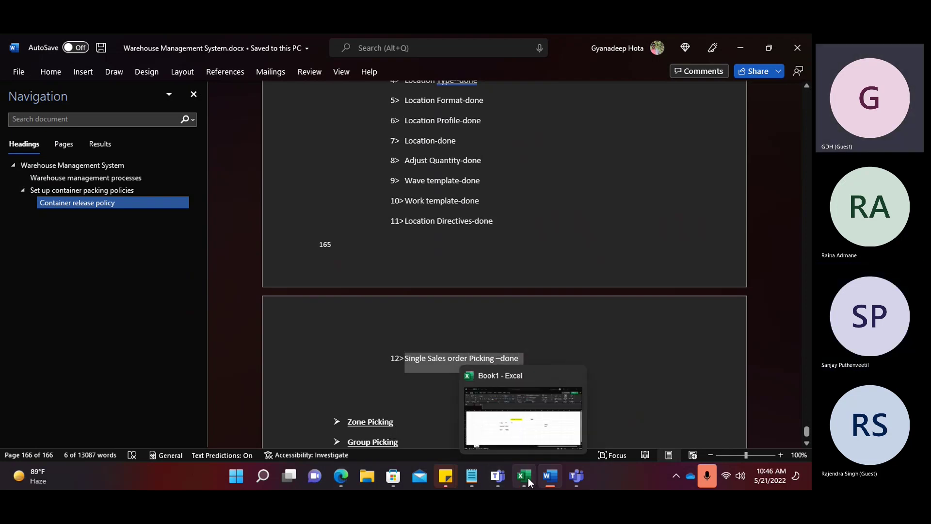
pyautogui.click(523, 430)
pyautogui.scroll(-2, 330, 311)
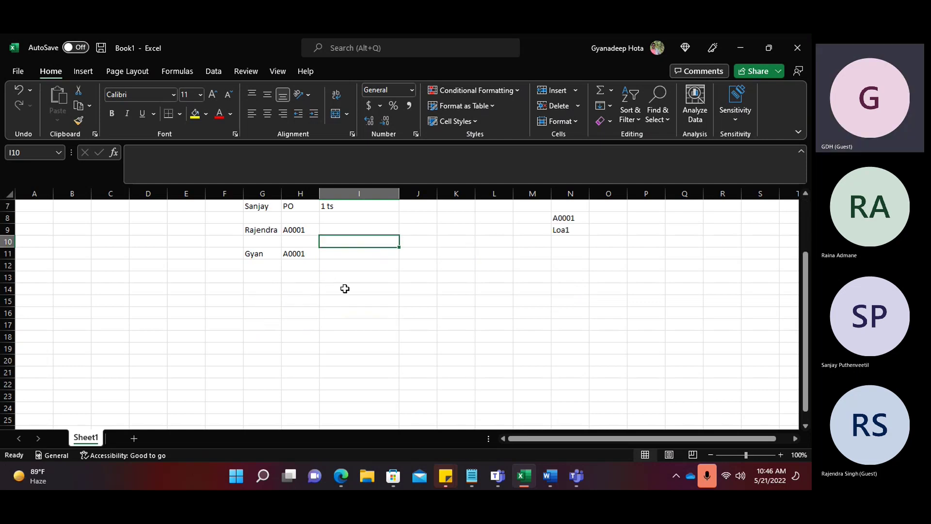
pyautogui.click(353, 279)
pyautogui.write('Gr')
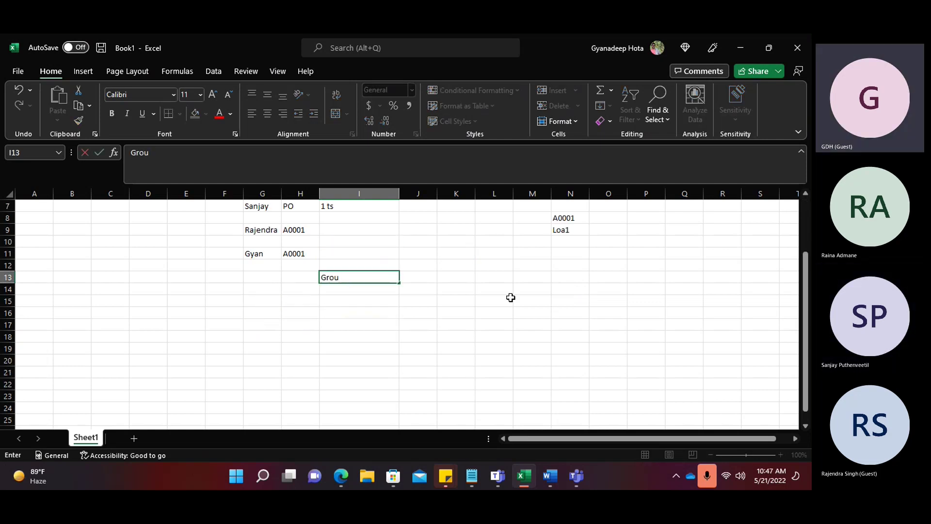
pyautogui.write('oup Picking')
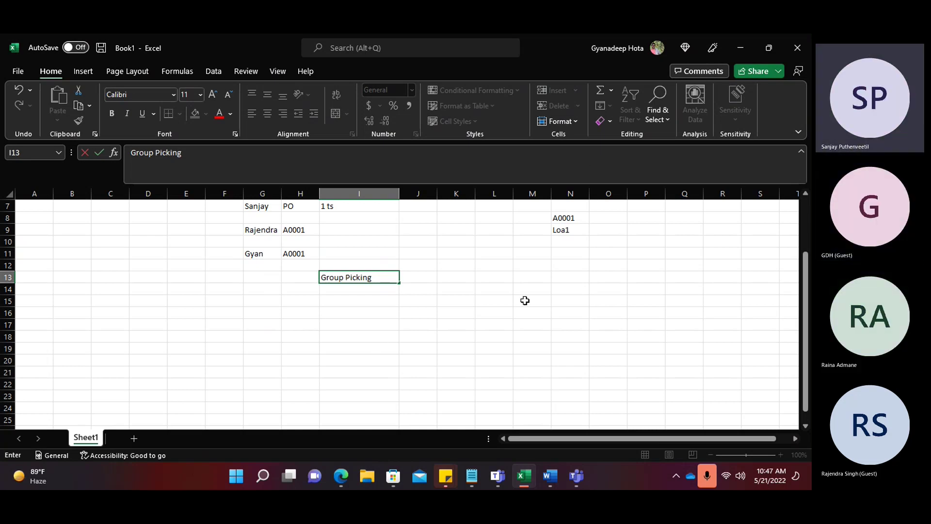
# Step: Enter the location headings Loc1, Loc2 and Loc3 in cells N14, O14 and P14
pyautogui.scroll(-1, 562, 296)
pyautogui.click(571, 254)
pyautogui.write('Loc1')
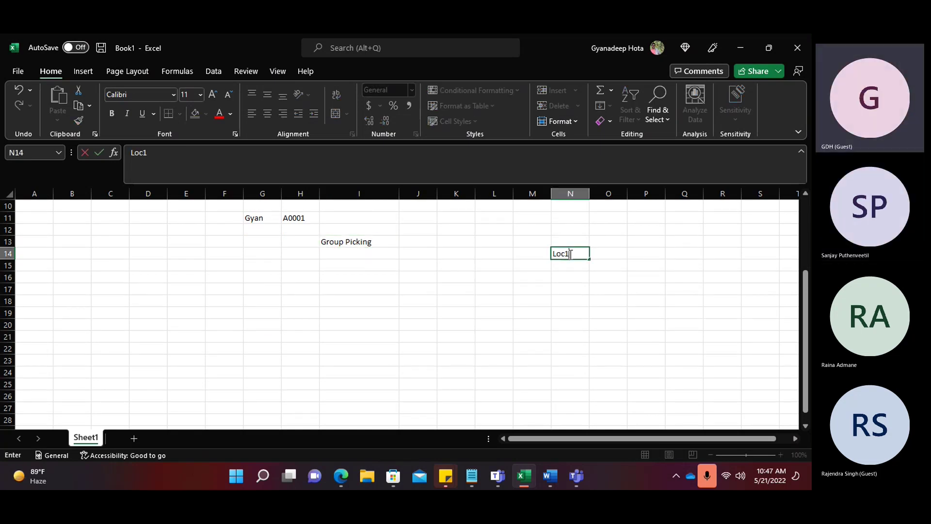
pyautogui.press('Tab')
pyautogui.write('Loc')
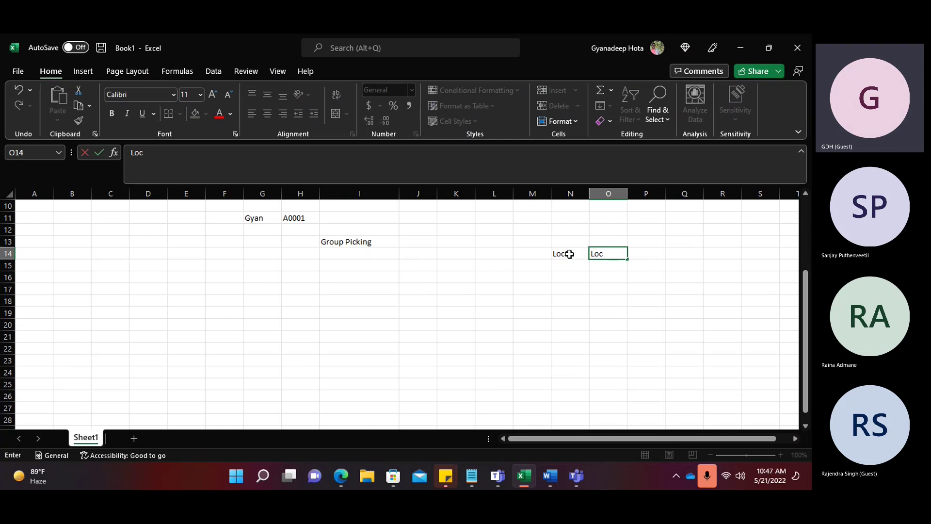
pyautogui.write('2')
pyautogui.press('Tab')
pyautogui.write('Loc')
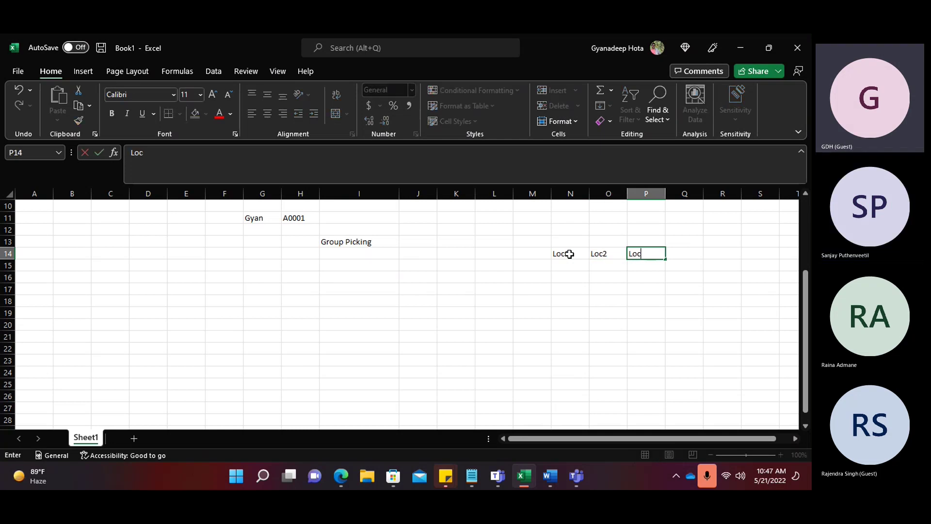
pyautogui.write('3')
# Step: Enter the three people's first names in cells E16, E18 and E21 below the Group Picking heading
pyautogui.click(176, 275)
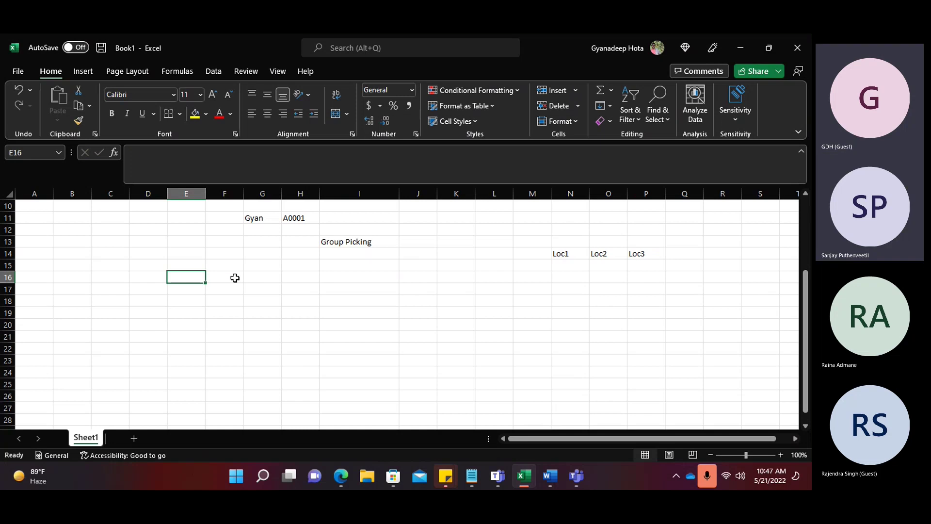
pyautogui.write('Sanjay')
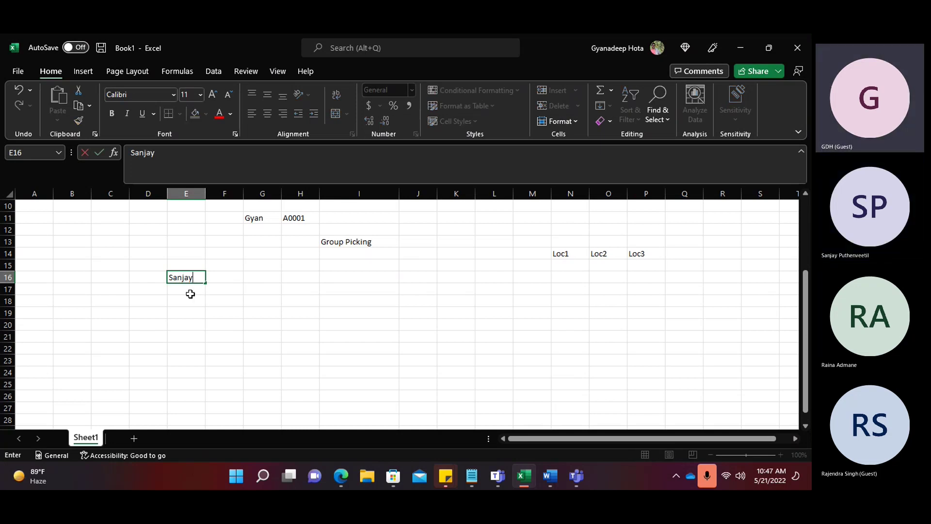
pyautogui.click(185, 302)
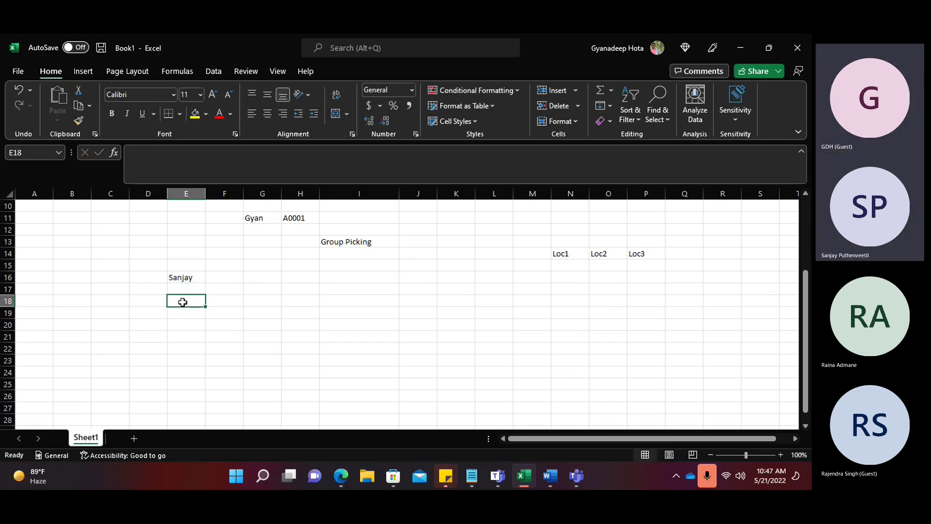
pyautogui.write('Raj')
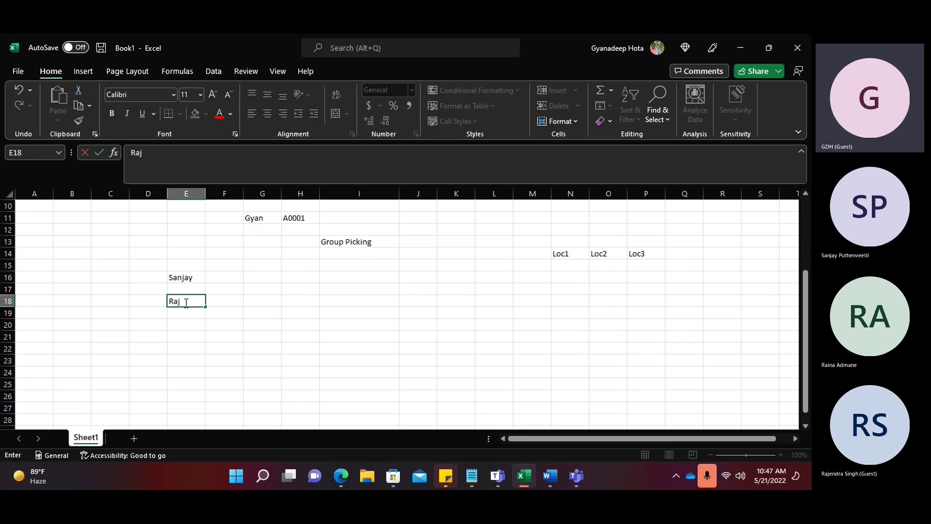
pyautogui.write('endra')
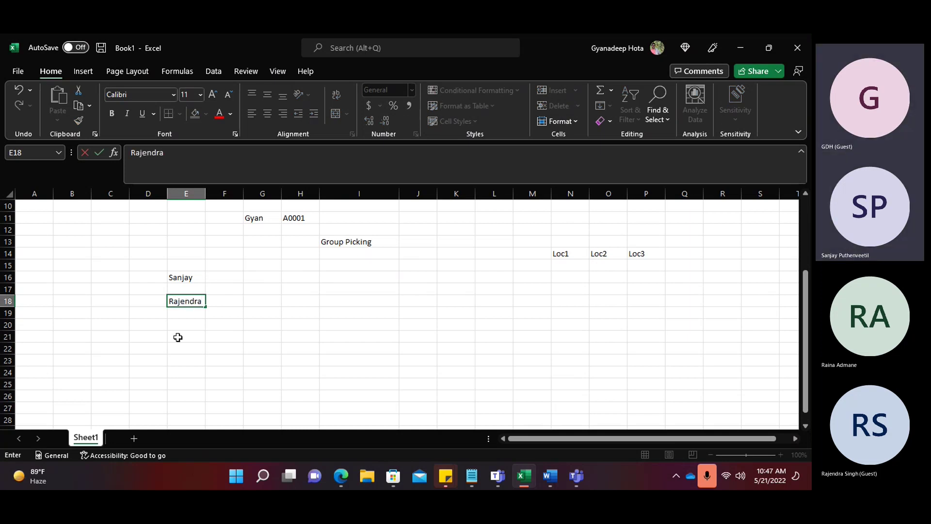
pyautogui.click(178, 337)
pyautogui.write('Gyan')
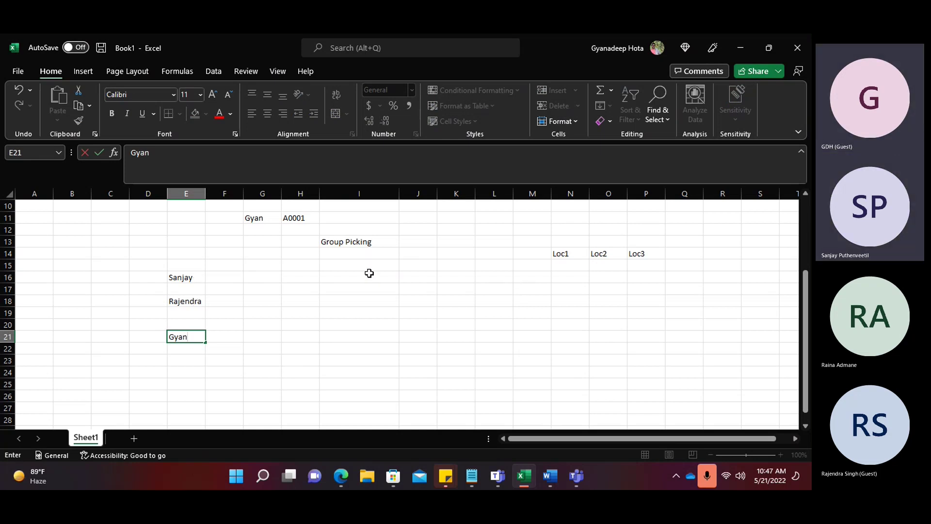
# Step: Enter the items A0001 in F16 and A0002 in G16 beside the first person's name
pyautogui.click(232, 275)
pyautogui.write('A0001')
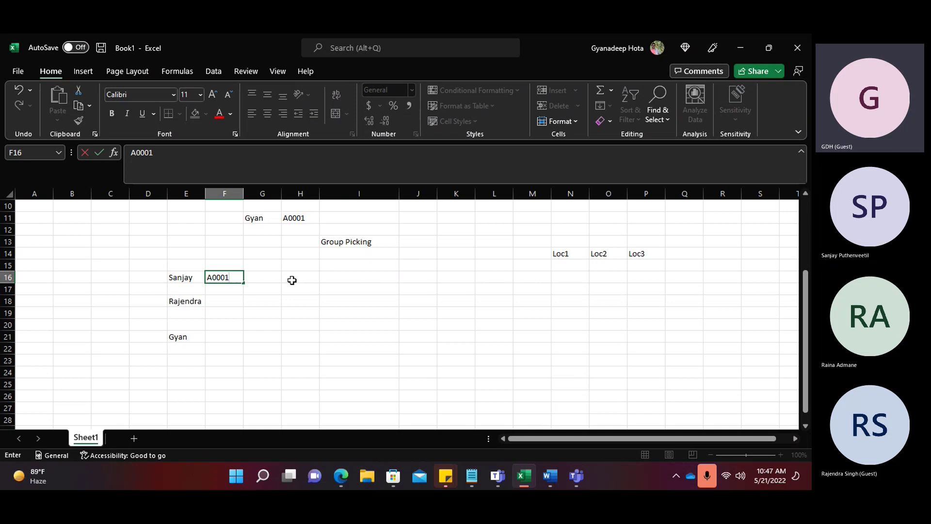
pyautogui.click(266, 278)
pyautogui.write('A00')
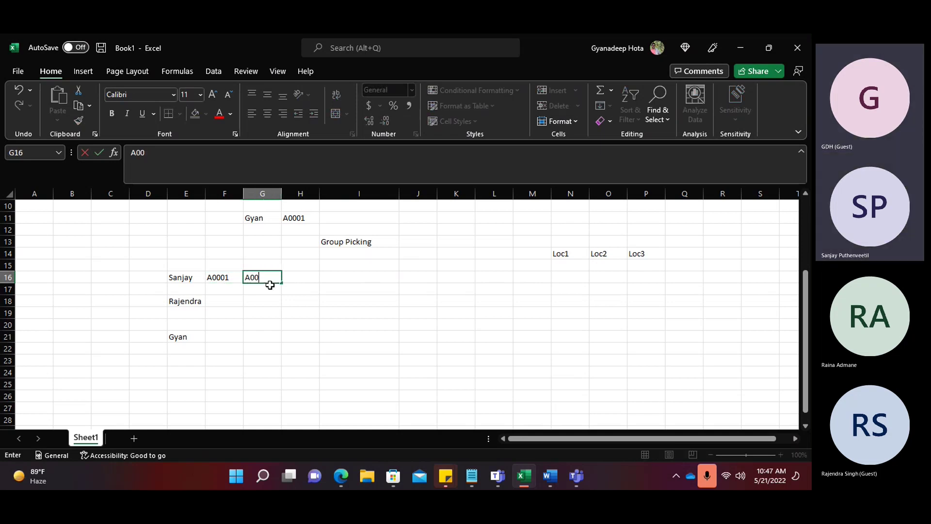
pyautogui.write('02')
# Step: Enter A0001 in F18 for the second person, and A0002 and A0001 in F21 and G21 for the third
pyautogui.click(216, 301)
pyautogui.click(219, 278)
pyautogui.click(222, 300)
pyautogui.write('A00')
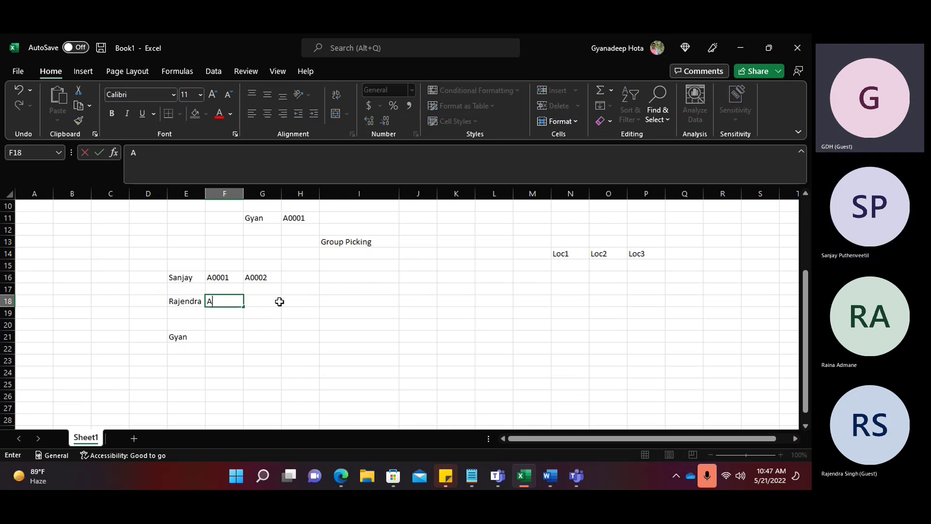
pyautogui.write('01')
pyautogui.click(225, 340)
pyautogui.write('A0002')
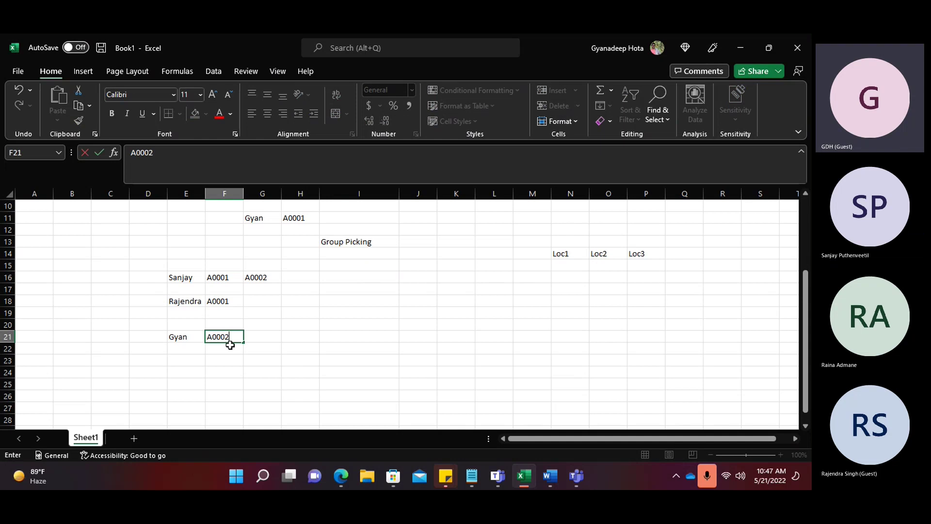
pyautogui.press('Tab')
pyautogui.write('A0001')
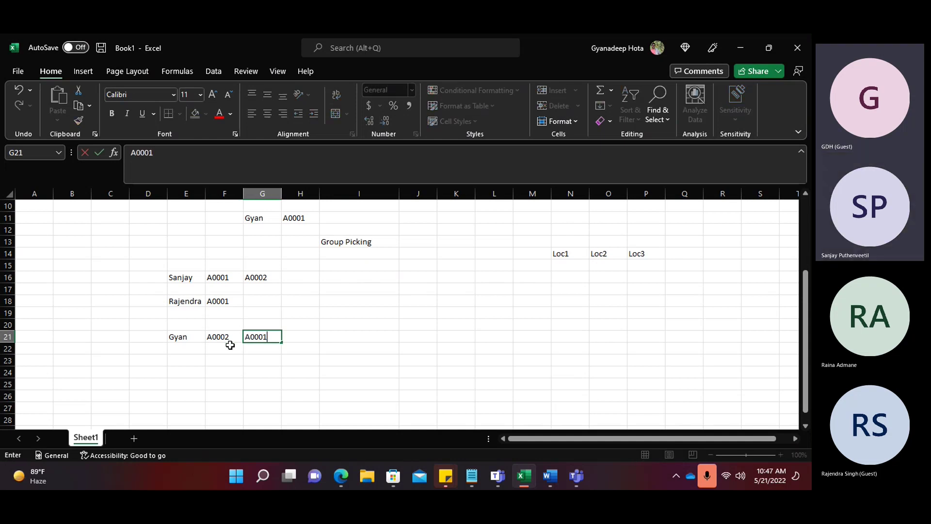
pyautogui.click(345, 348)
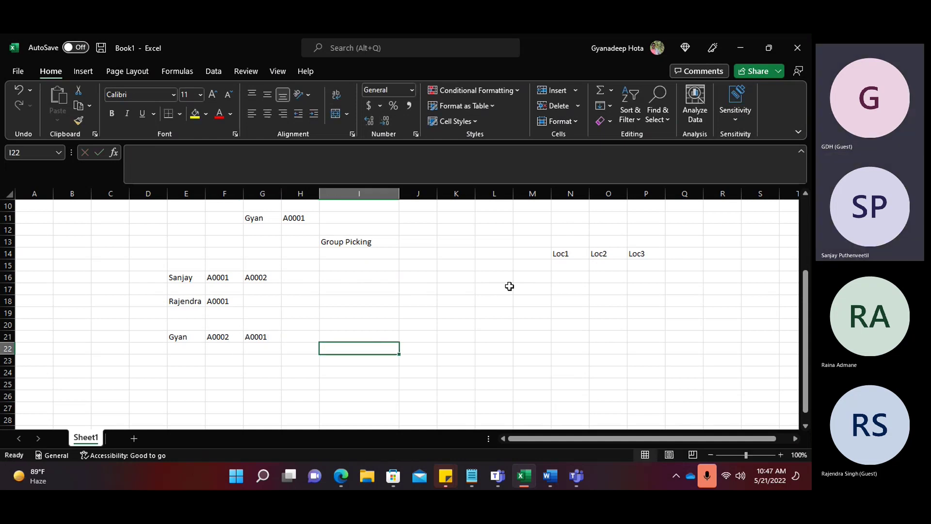
# Step: Enter A0001 in N17 under Loc1 and A0002 in P18 under Loc3
pyautogui.click(569, 289)
pyautogui.write('A0001')
pyautogui.click(647, 302)
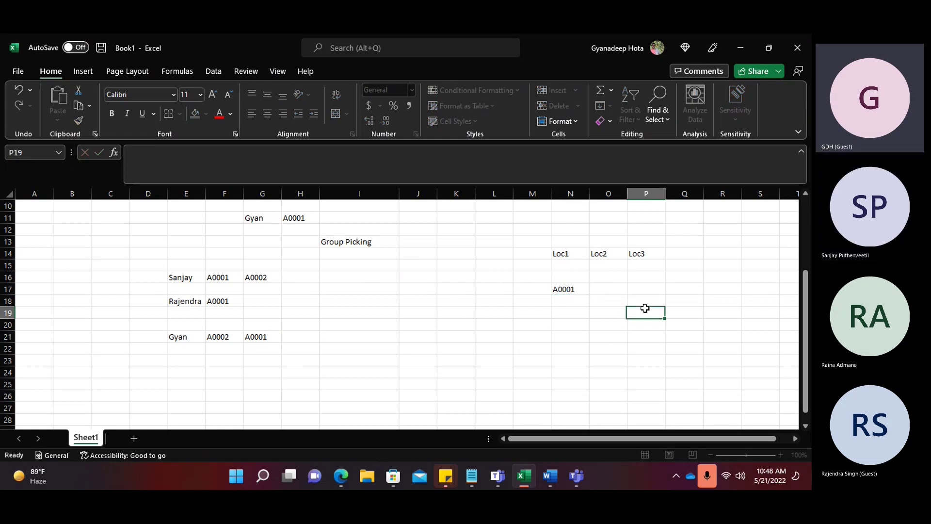
pyautogui.write('A0002')
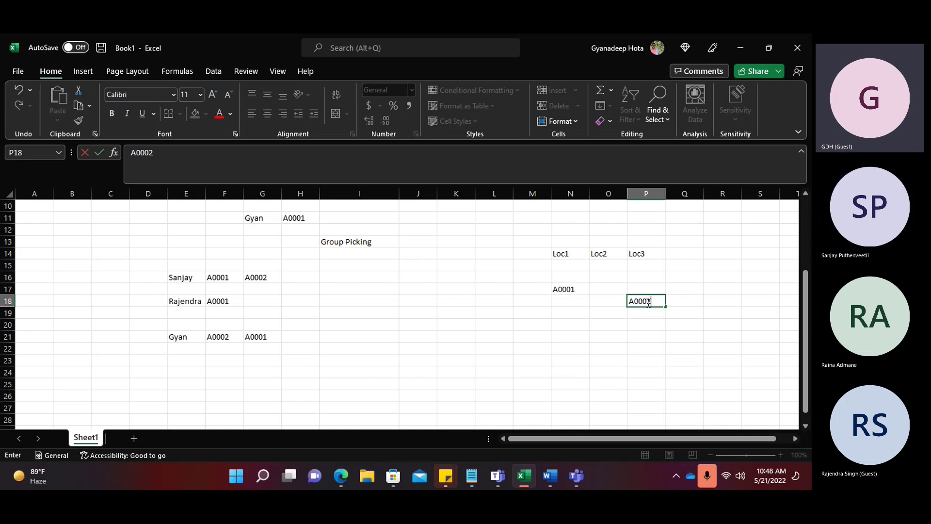
# Step: Highlight A0001 in cell N17 and A0002 in cell P18 with a yellow fill
pyautogui.click(591, 350)
pyautogui.click(581, 291)
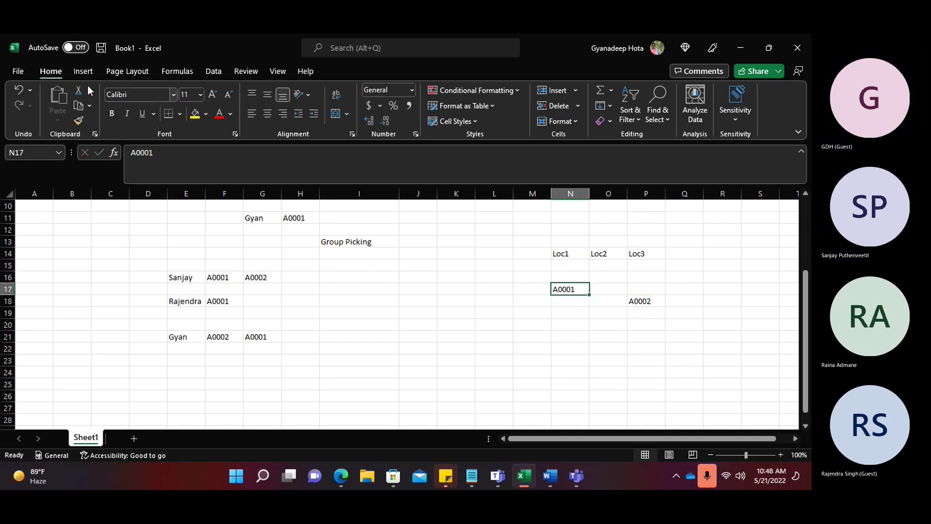
pyautogui.click(194, 114)
pyautogui.click(634, 298)
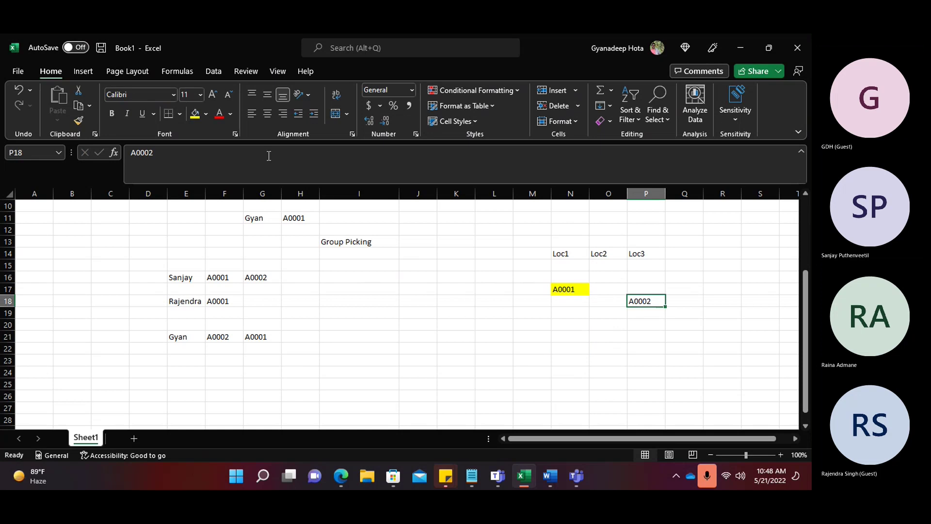
pyautogui.click(195, 115)
pyautogui.click(359, 313)
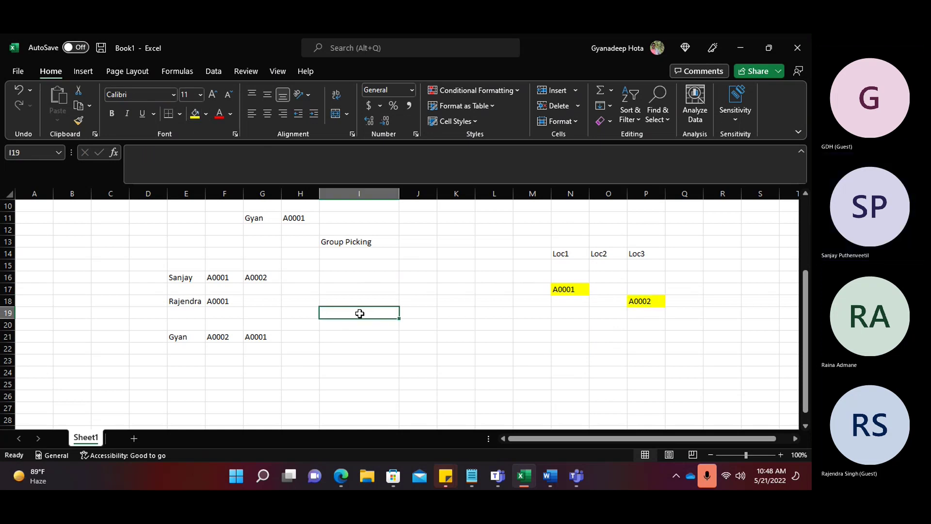
# Step: Enter XYZ in cell G14 above the Group Picking item rows
pyautogui.click(264, 251)
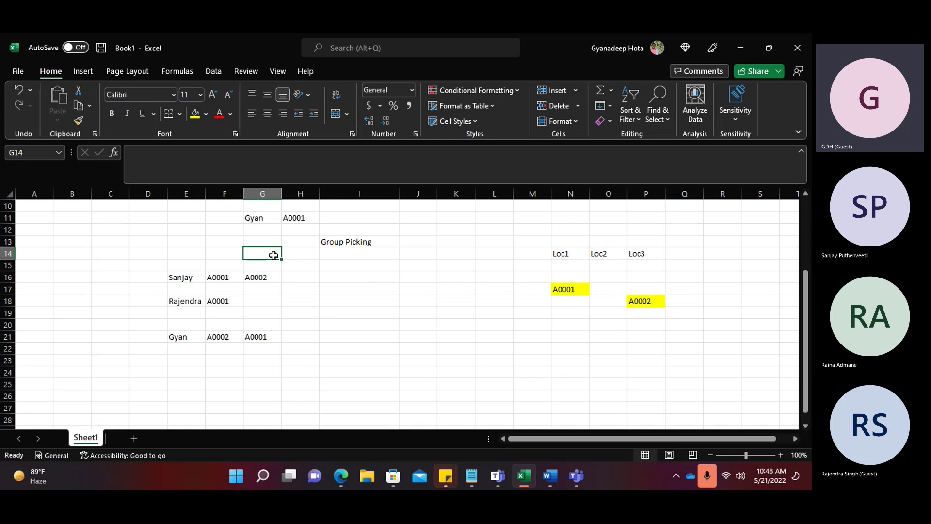
pyautogui.write('XYZ')
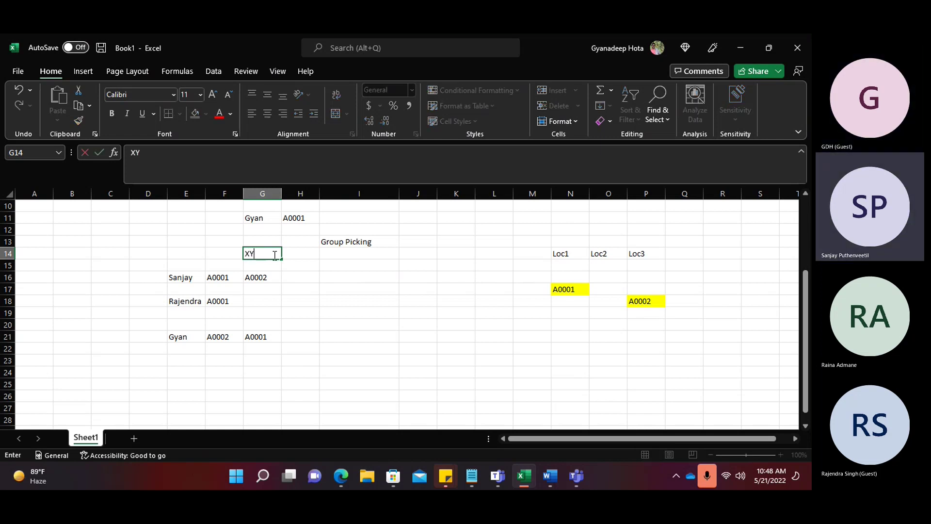
pyautogui.click(329, 274)
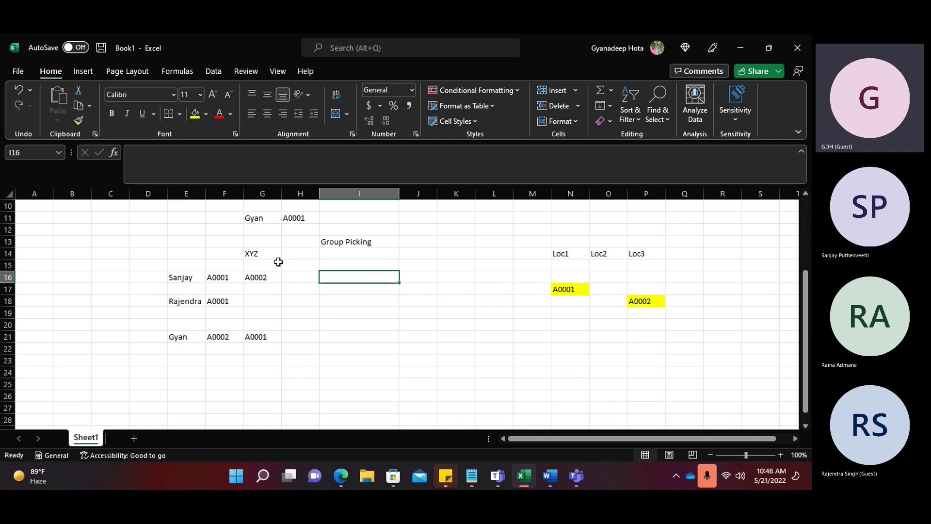
pyautogui.click(261, 252)
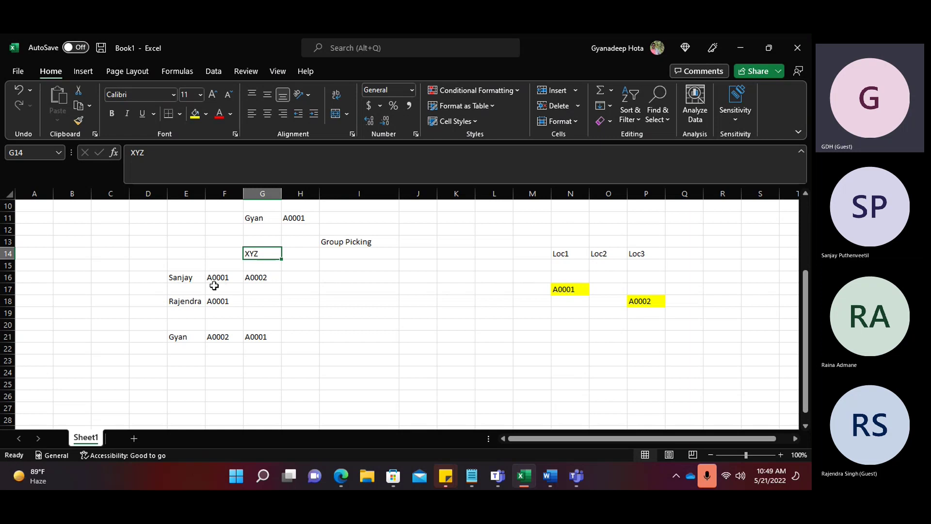
# Step: Enter the first person's quantities above the items: 10 in F15 and 5 in G15
pyautogui.click(214, 267)
pyautogui.write('10')
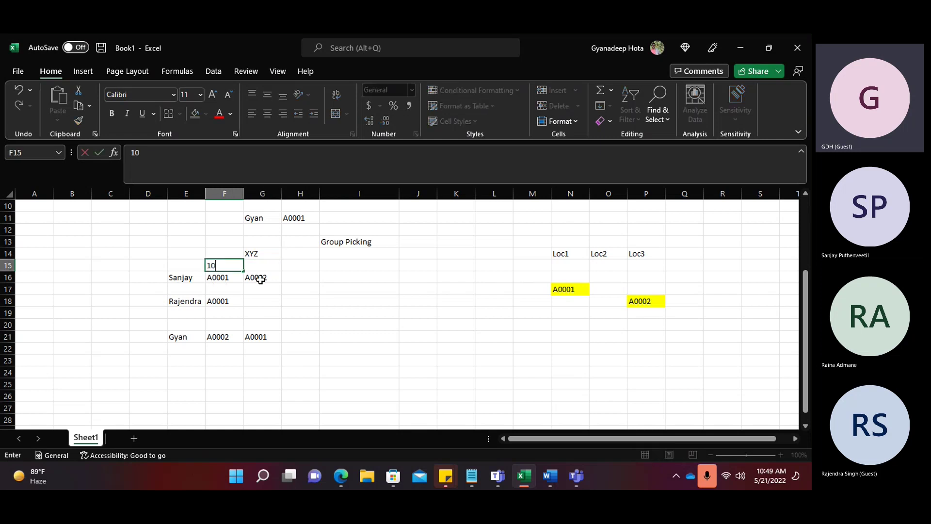
pyautogui.click(260, 266)
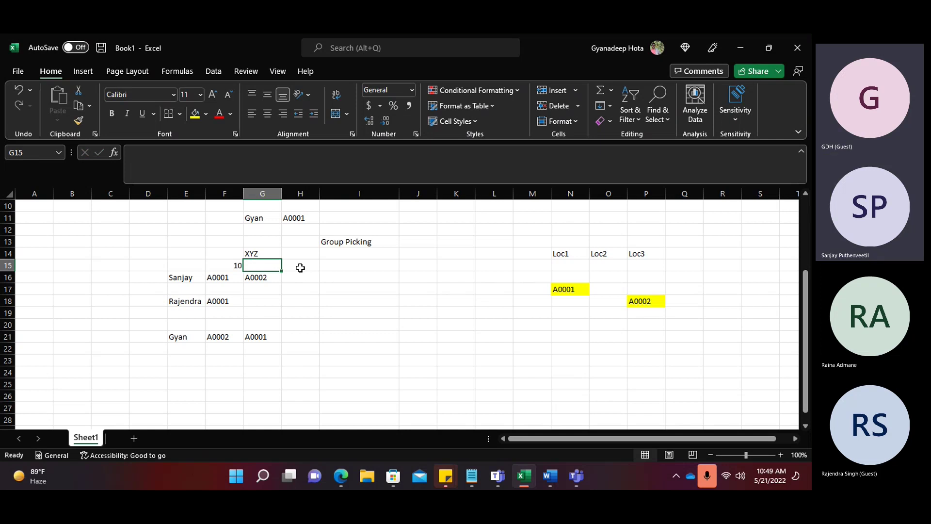
pyautogui.write('5')
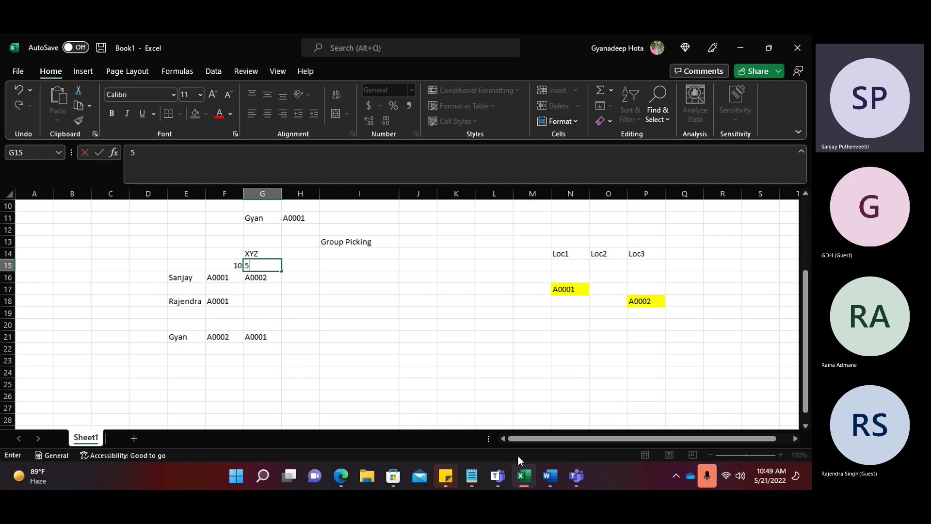
# Step: Check the Microsoft Teams meeting window and return to the Excel workbook
pyautogui.moveTo(584, 481)
pyautogui.click(514, 414)
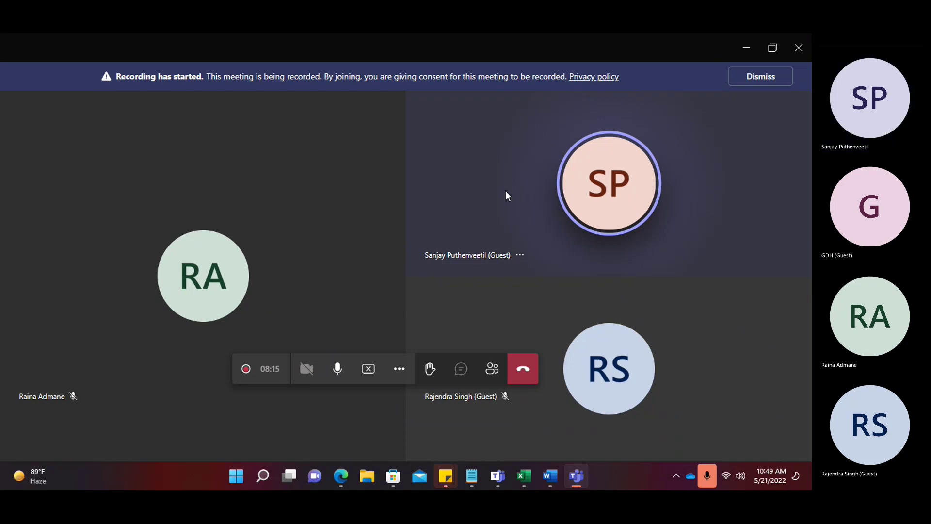
pyautogui.click(746, 47)
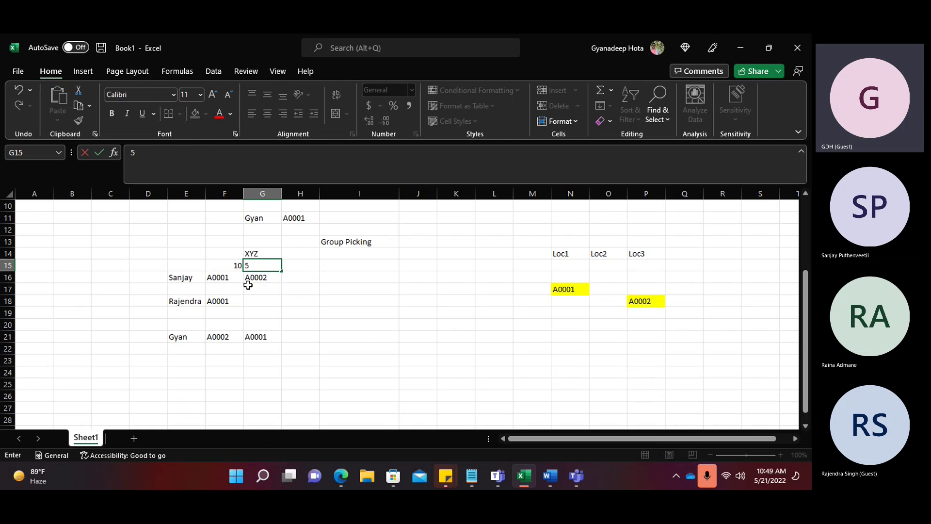
# Step: Enter quantity 5 in G18 for the second person, and 7 in F22 and 5 in G22 for the third
pyautogui.click(248, 301)
pyautogui.write('1')
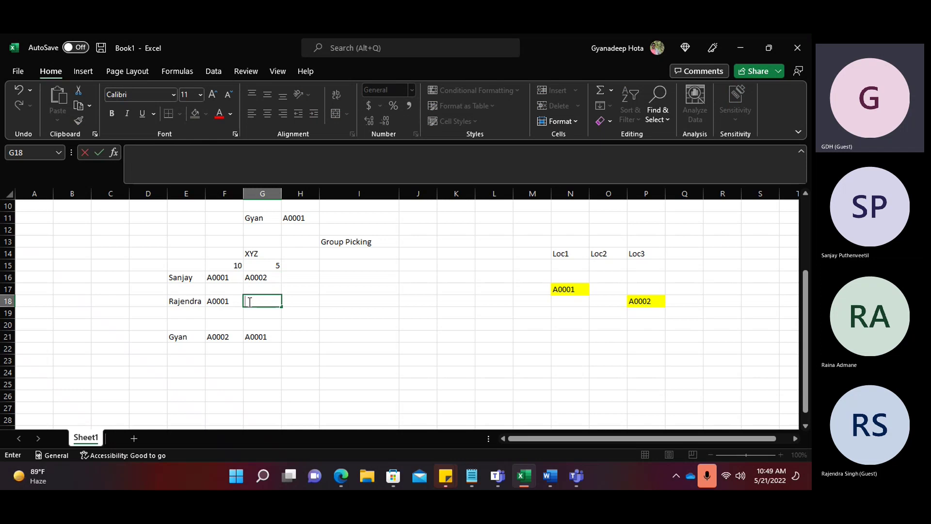
pyautogui.click(218, 349)
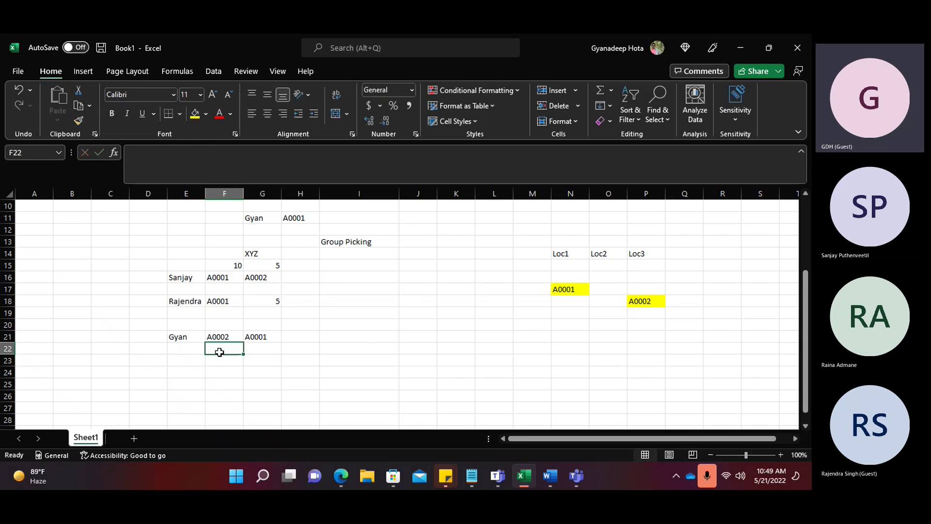
pyautogui.write('7')
pyautogui.click(248, 349)
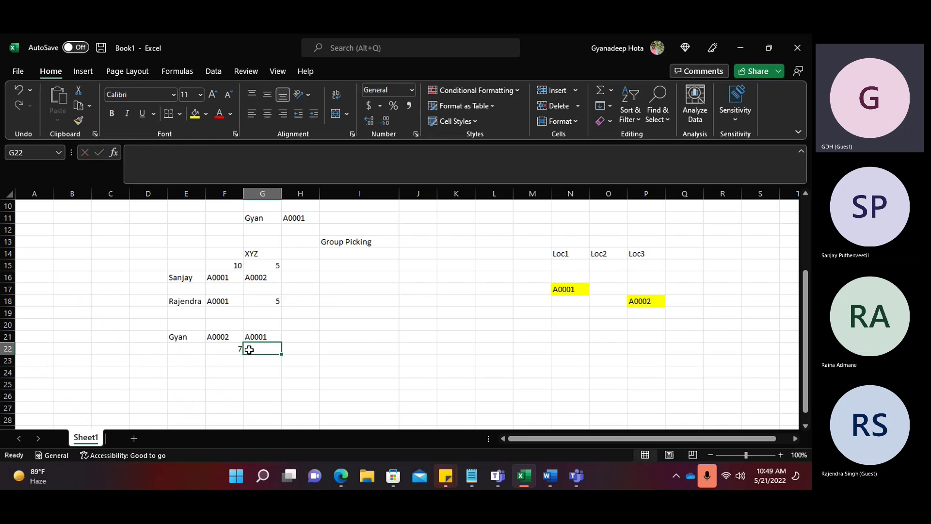
pyautogui.write('5')
pyautogui.click(405, 326)
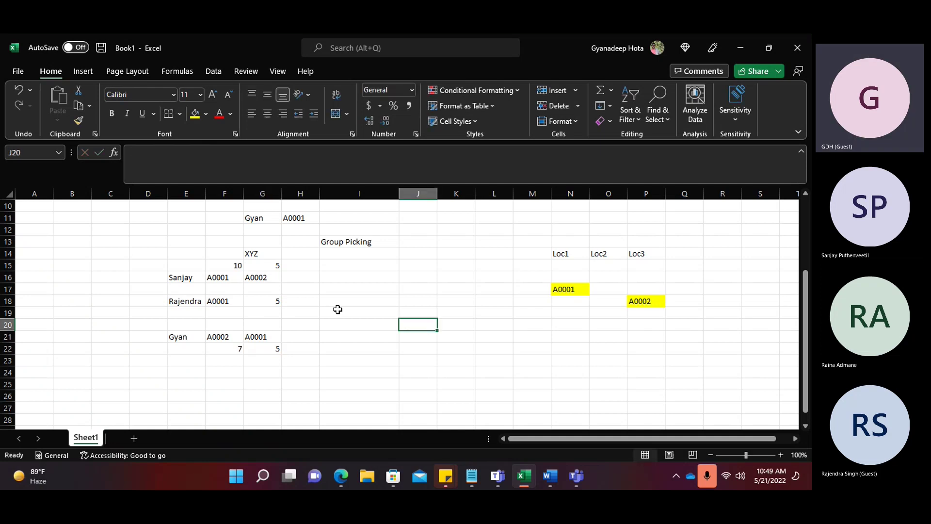
# Step: Highlight the XYZ cell G14 with a yellow fill
pyautogui.click(260, 251)
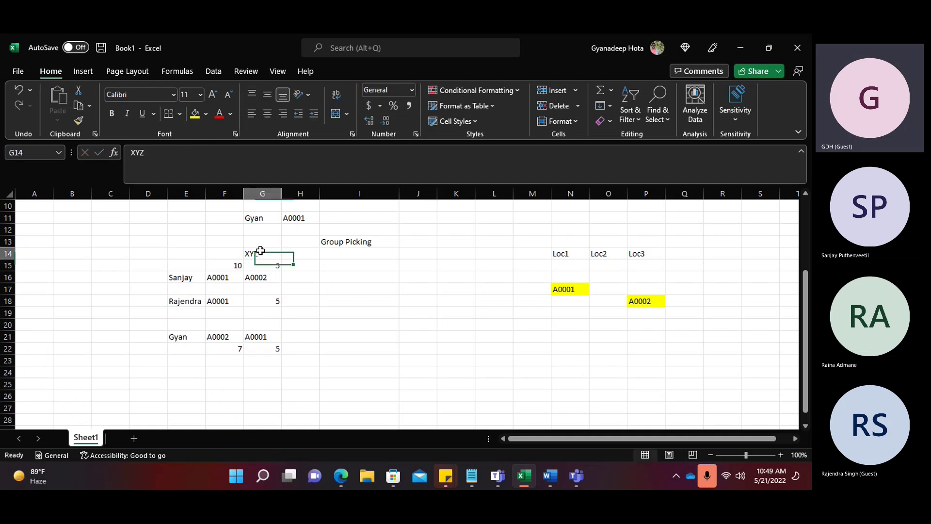
pyautogui.click(194, 115)
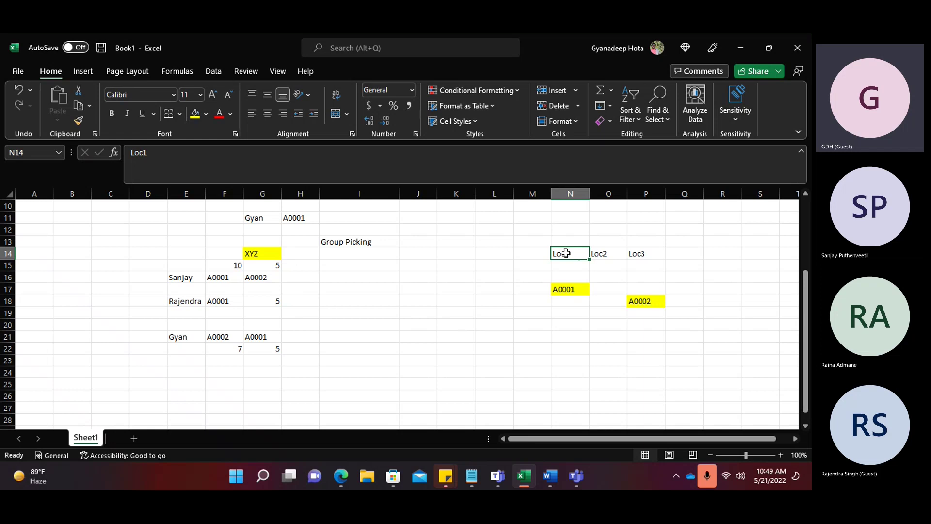
pyautogui.click(566, 290)
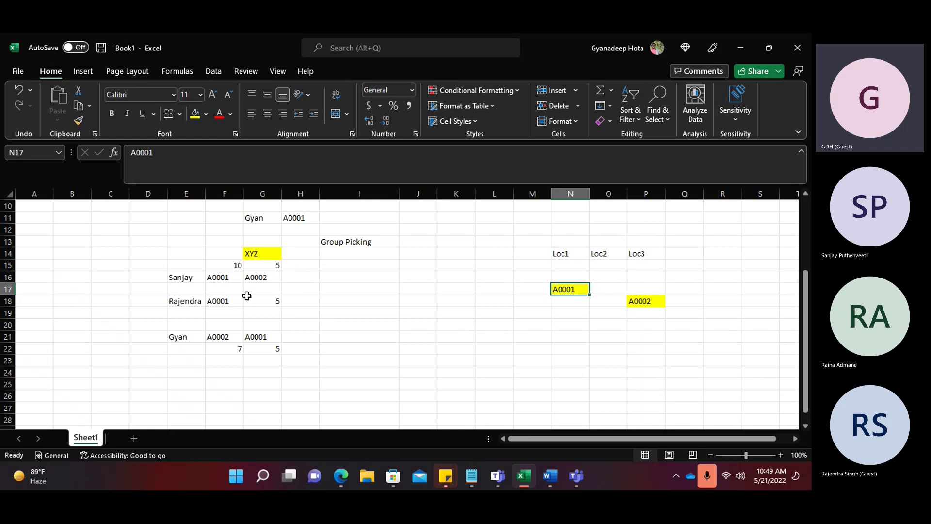
# Step: Enter the group pick totals: 20 in N18 below A0001 and 12 in P19 below A0002
pyautogui.click(222, 279)
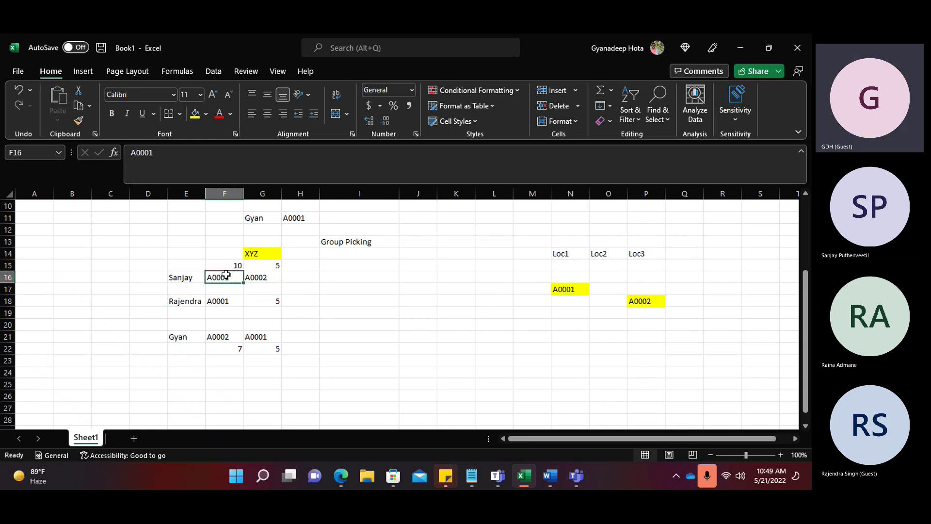
pyautogui.click(226, 302)
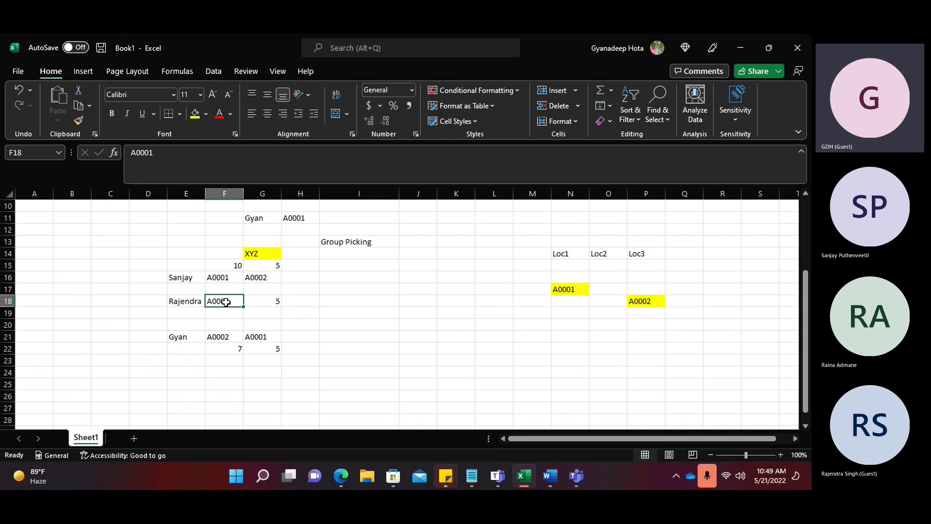
pyautogui.click(269, 347)
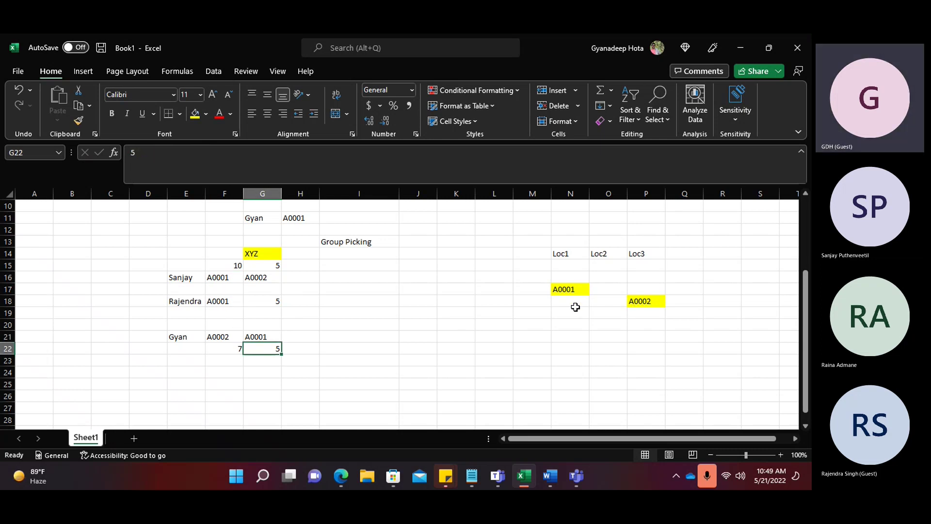
pyautogui.click(560, 299)
pyautogui.write('20')
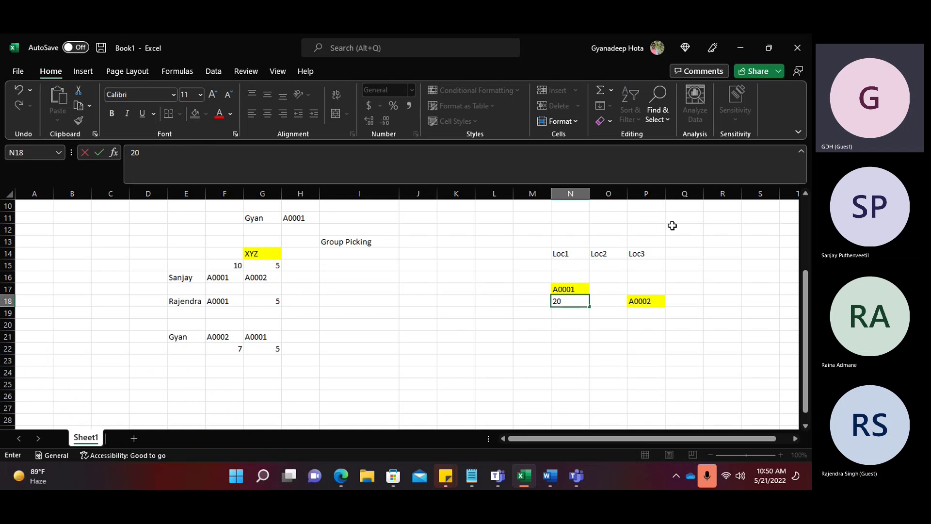
pyautogui.click(681, 301)
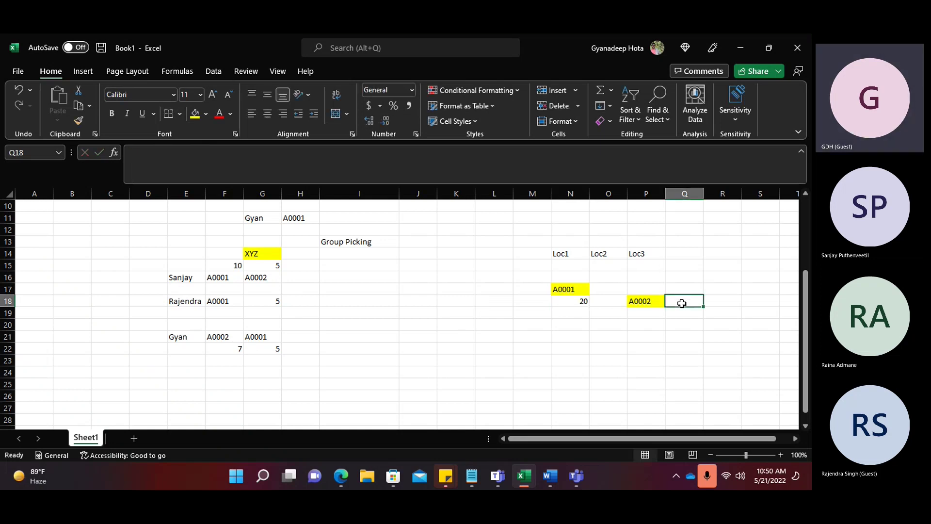
pyautogui.click(645, 314)
pyautogui.write('12')
pyautogui.click(617, 336)
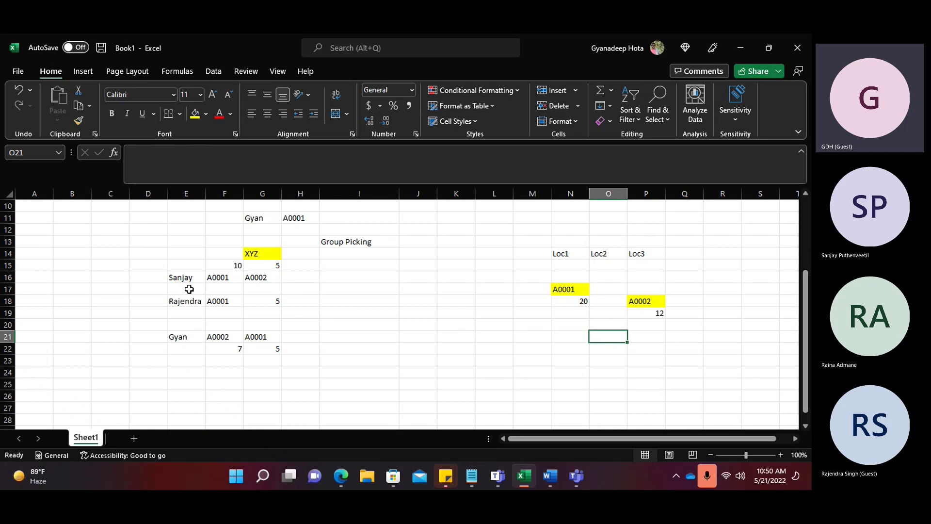
# Step: Switch to Dynamics 365 in Edge and open the wave templates from the Warehouse management wave setup
pyautogui.click(337, 476)
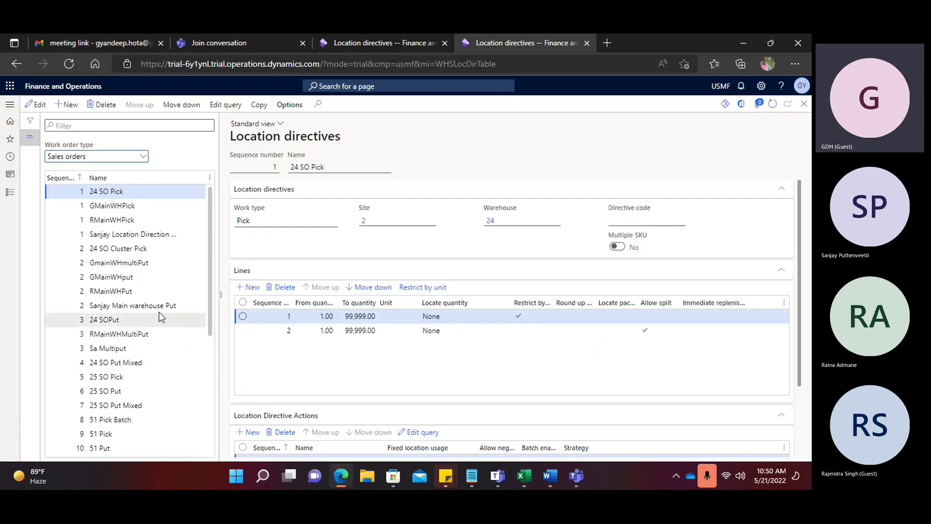
pyautogui.click(10, 104)
pyautogui.scroll(-8, 72, 298)
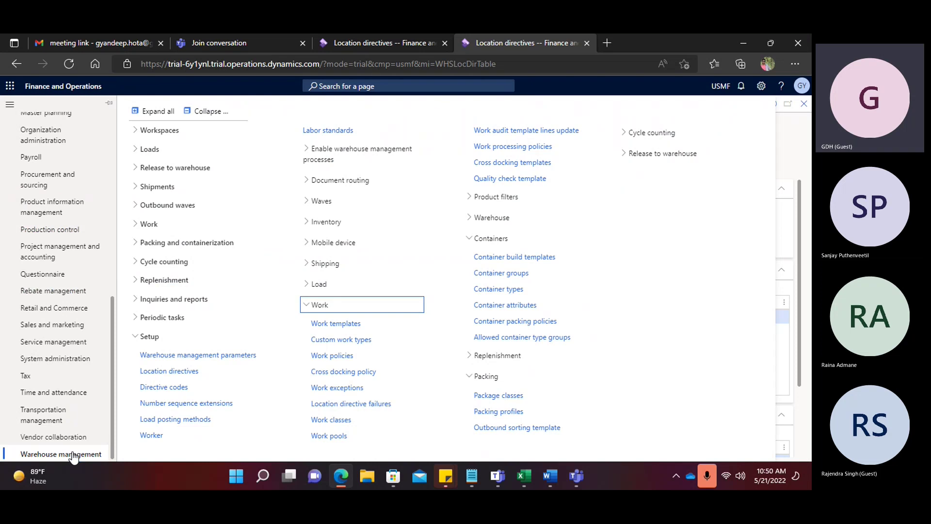
pyautogui.click(207, 111)
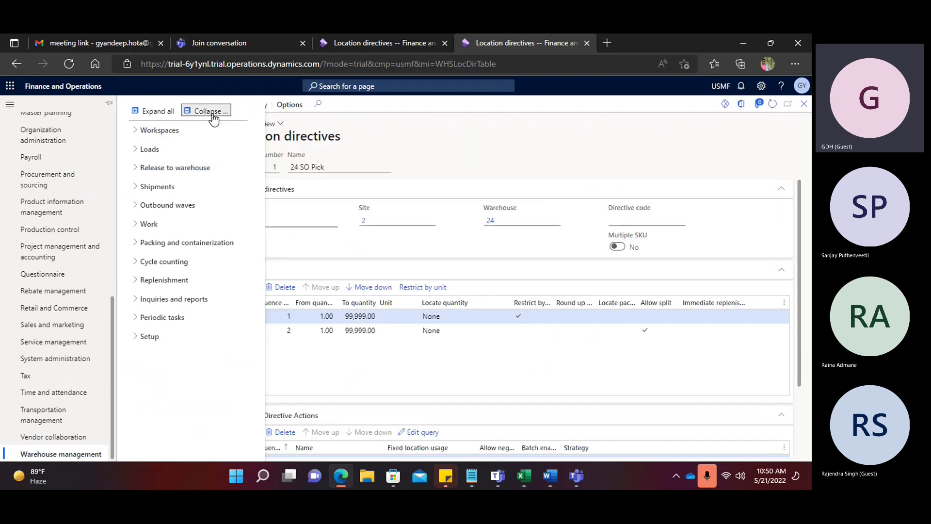
pyautogui.click(149, 337)
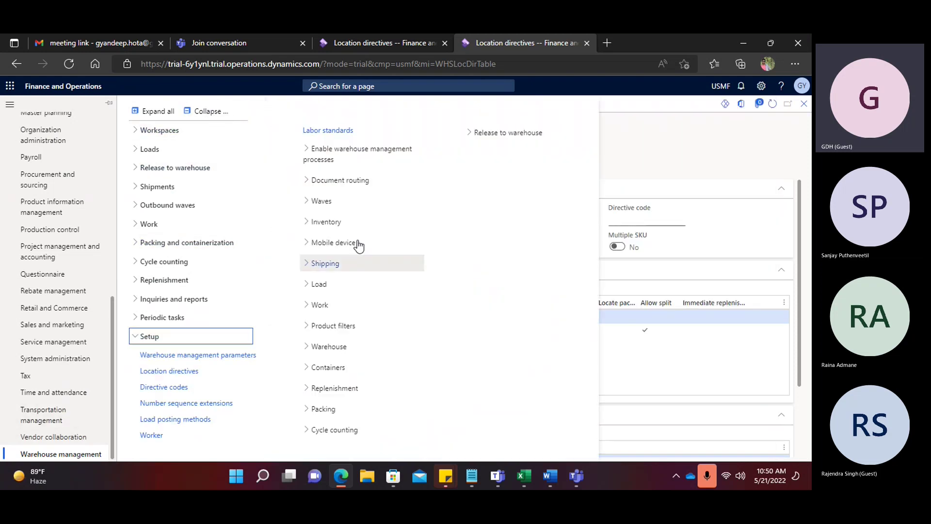
pyautogui.click(322, 201)
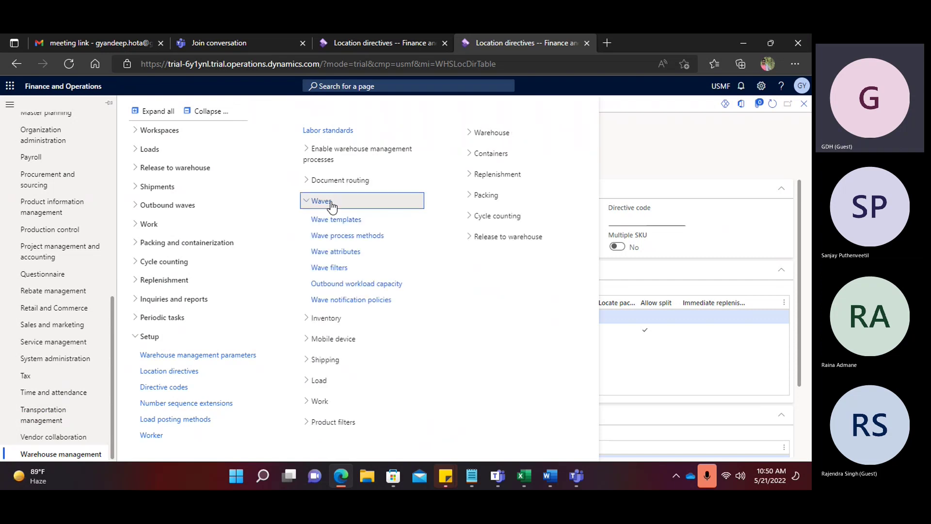
pyautogui.click(335, 221)
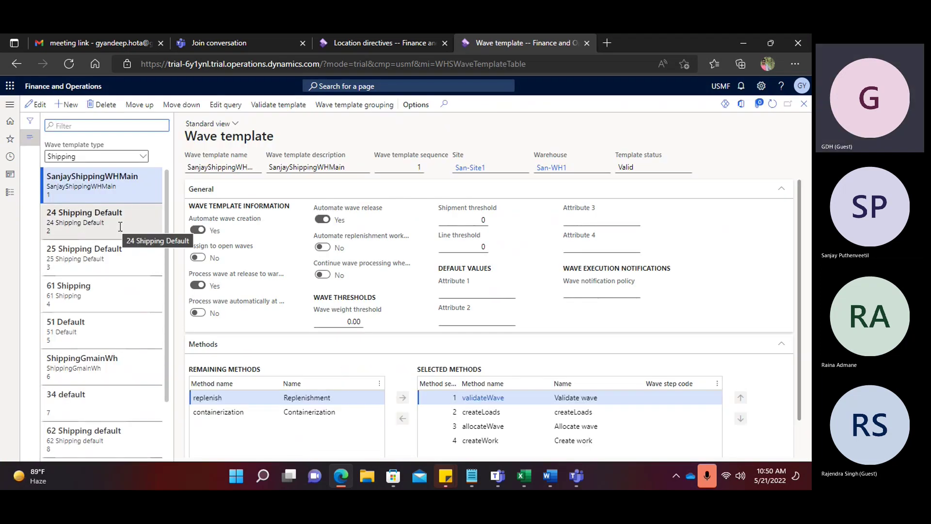
# Step: Open the ShippingGmainWh wave template for editing and clear its shipment threshold
pyautogui.click(114, 366)
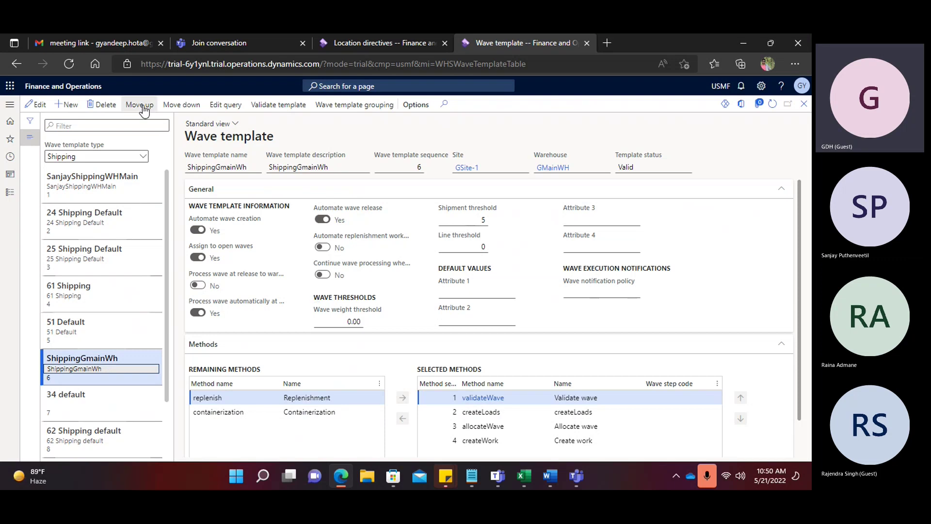
pyautogui.click(39, 105)
pyautogui.click(474, 221)
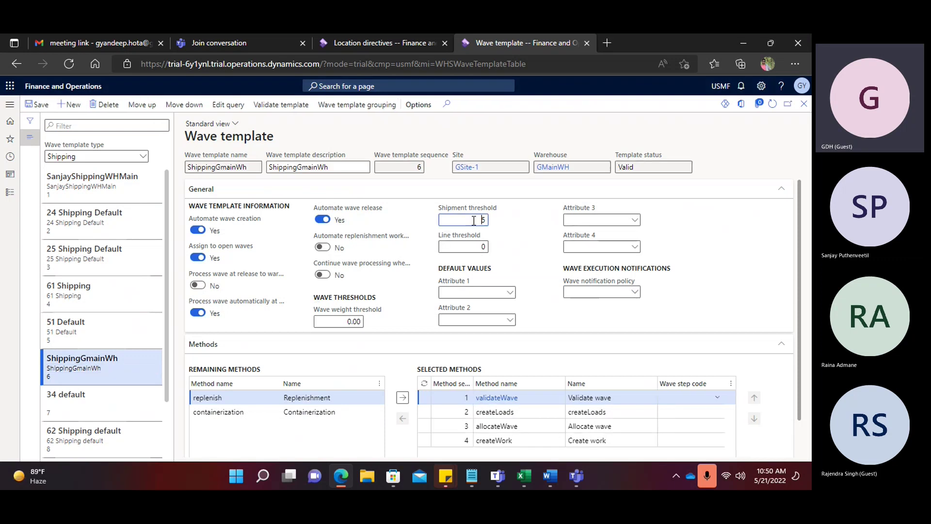
pyautogui.press('BackSpace')
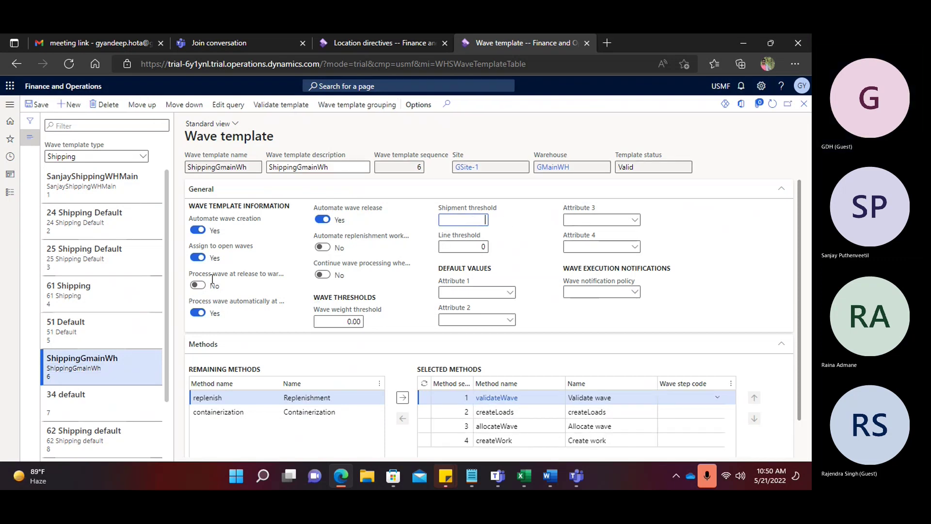
# Step: Disable Assign to open waves and automatic wave processing at threshold, enable Process wave at release to warehouse, and save the template
pyautogui.click(197, 258)
pyautogui.click(197, 312)
pyautogui.click(198, 285)
pyautogui.click(37, 104)
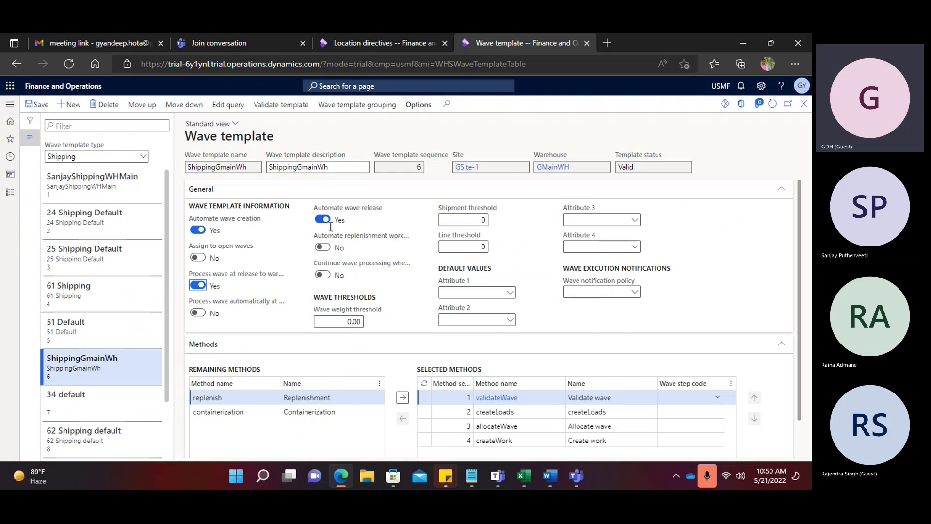
# Step: Enable Assign to open waves, disable Process wave at release to warehouse, and save the ShippingGmainWh wave template
pyautogui.moveTo(251, 221)
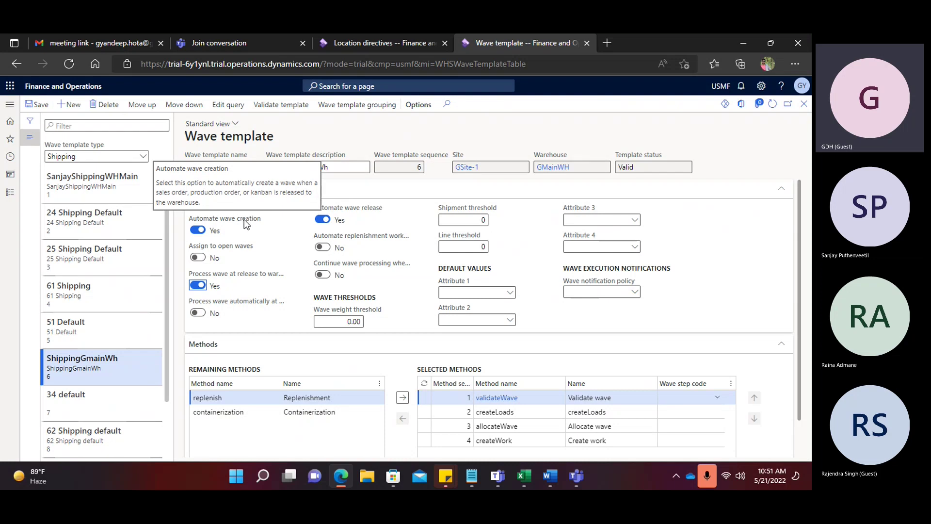
pyautogui.moveTo(226, 276)
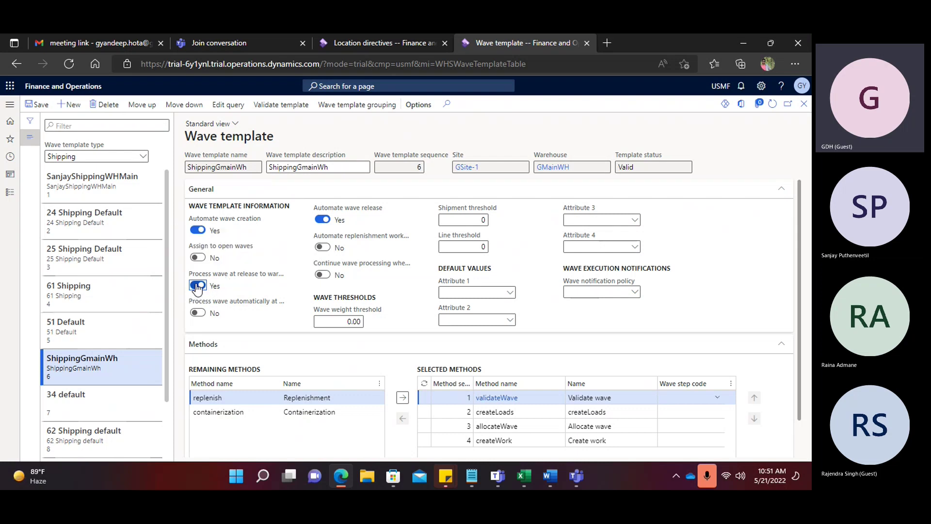
pyautogui.click(37, 104)
pyautogui.click(198, 257)
pyautogui.click(38, 105)
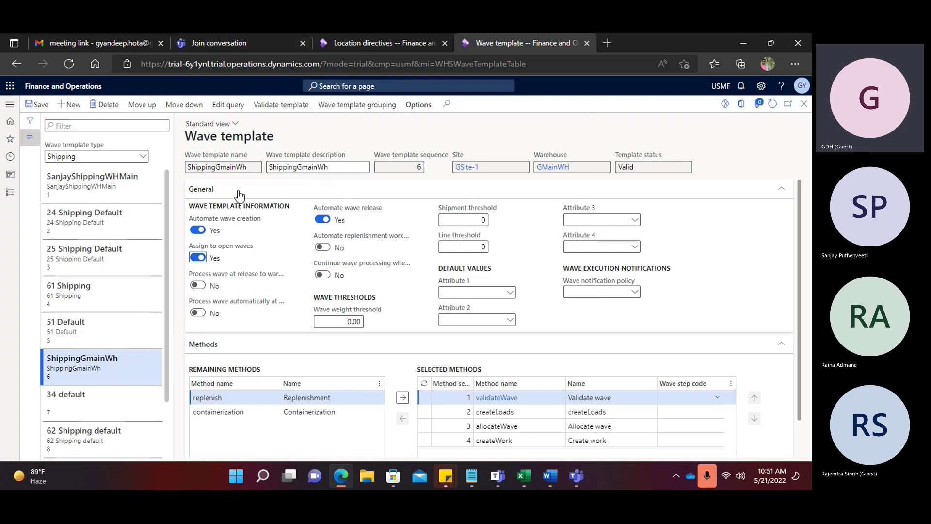
pyautogui.click(35, 104)
# Step: Open the work templates from the Work setup of Warehouse management
pyautogui.click(9, 104)
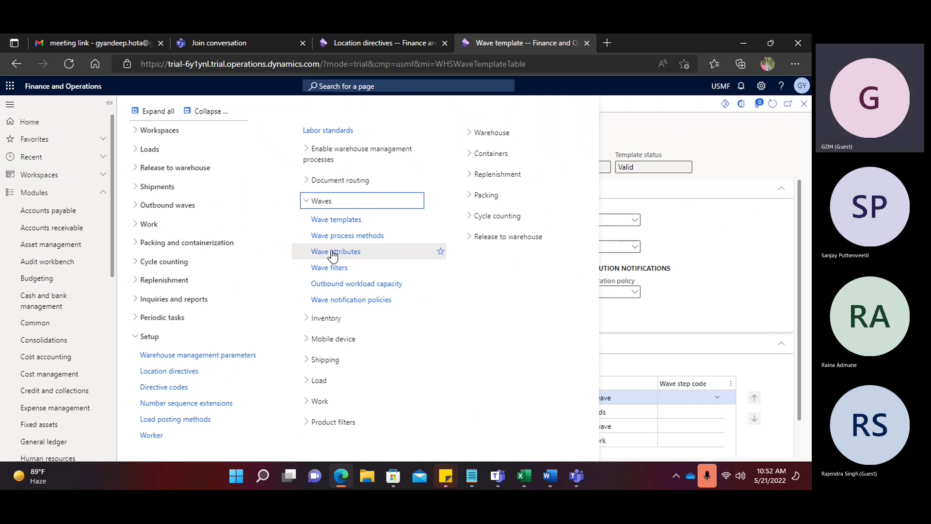
pyautogui.click(326, 201)
pyautogui.click(323, 304)
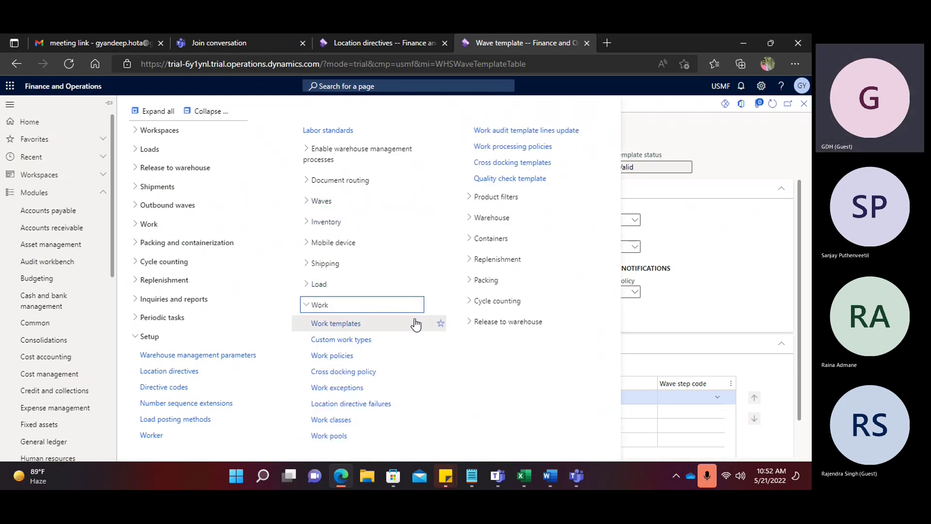
pyautogui.click(377, 326)
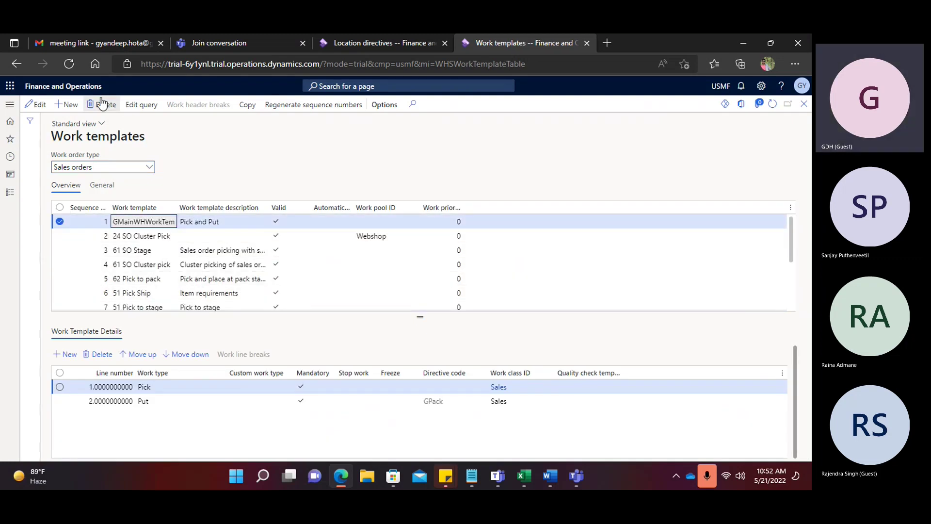
# Step: Set the directive code of the Put line in the first sales order work template to Baydoor
pyautogui.click(466, 400)
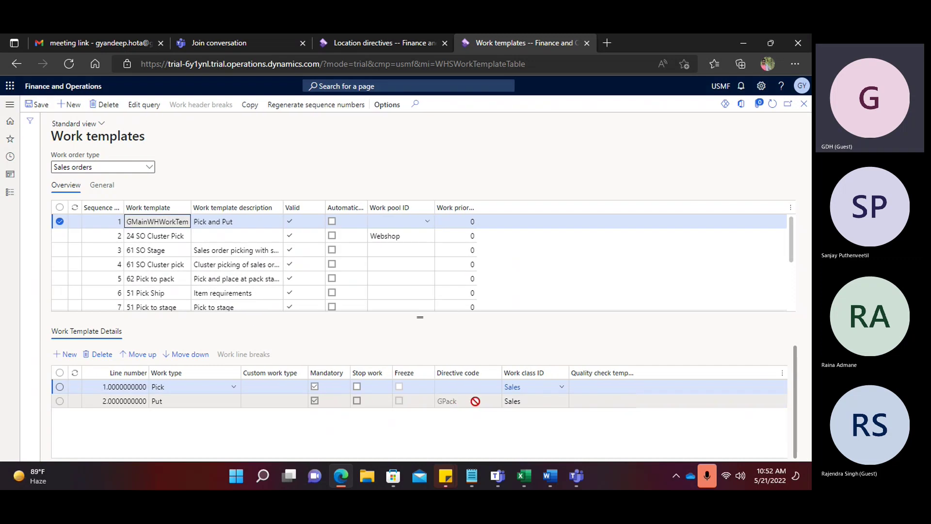
pyautogui.click(474, 401)
pyautogui.press('BackSpace')
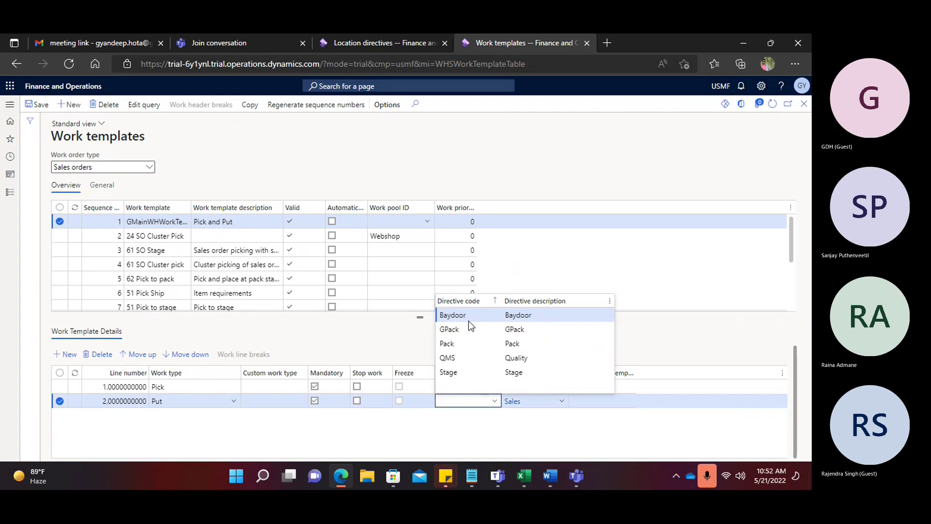
pyautogui.click(466, 315)
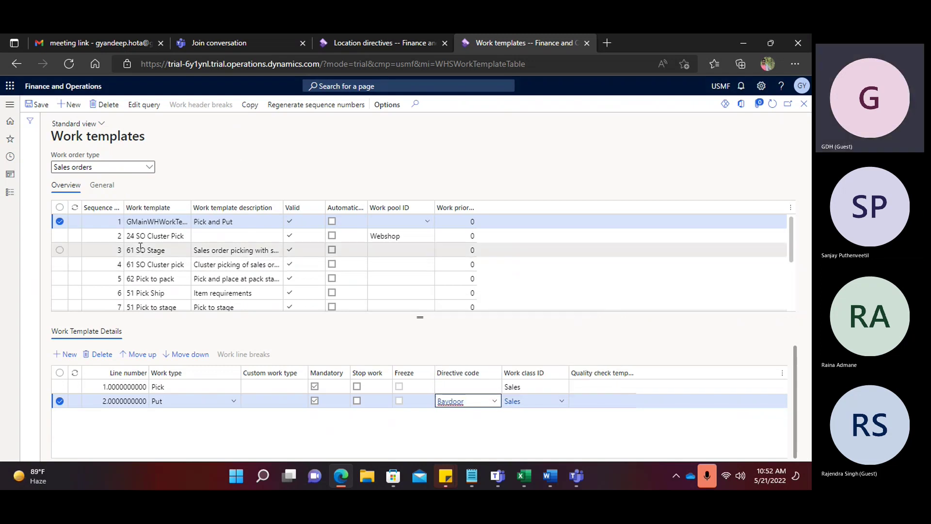
# Step: Copy the 62 Pick to pack work template as a new template named GMainGroupPicking
pyautogui.click(155, 222)
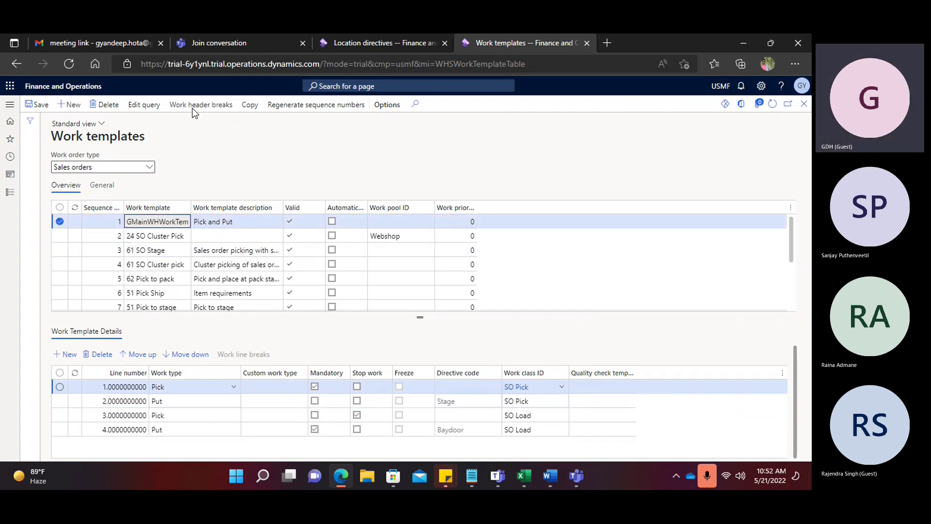
pyautogui.click(177, 235)
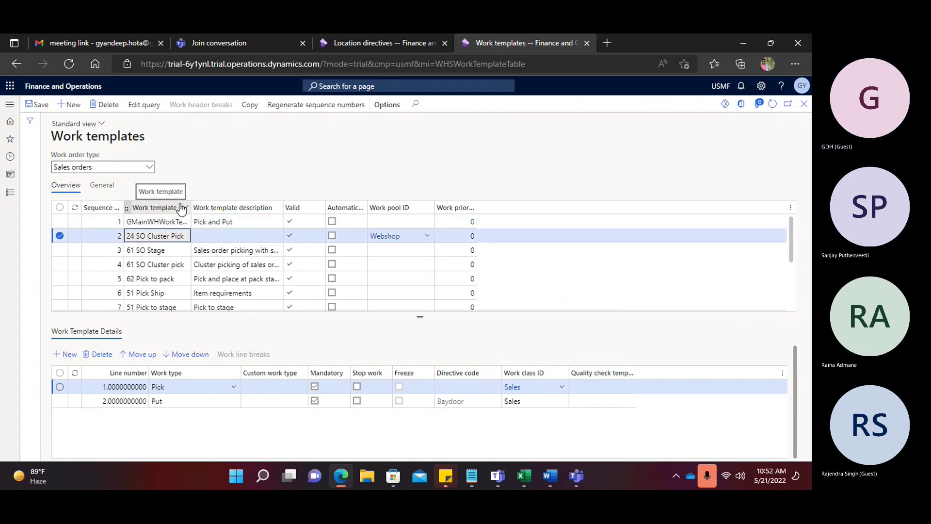
pyautogui.click(155, 250)
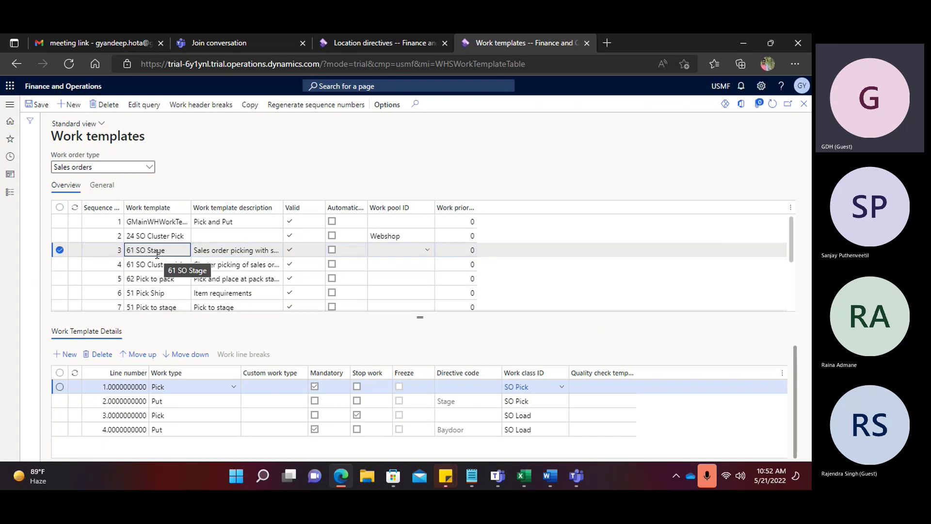
pyautogui.click(154, 275)
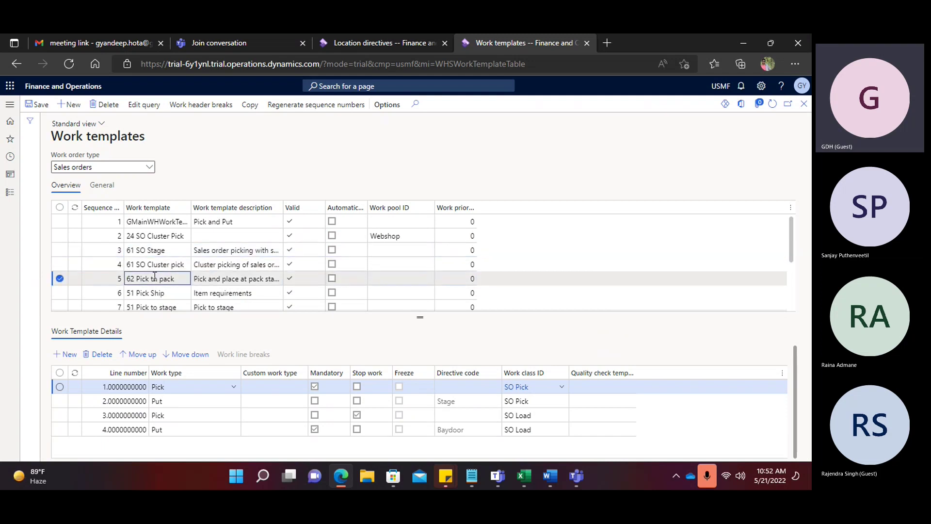
pyautogui.click(154, 250)
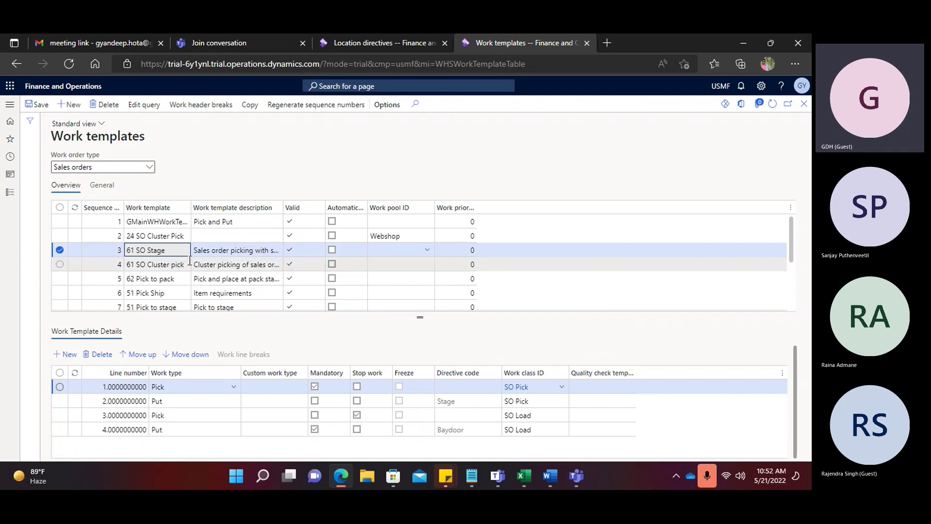
pyautogui.click(155, 278)
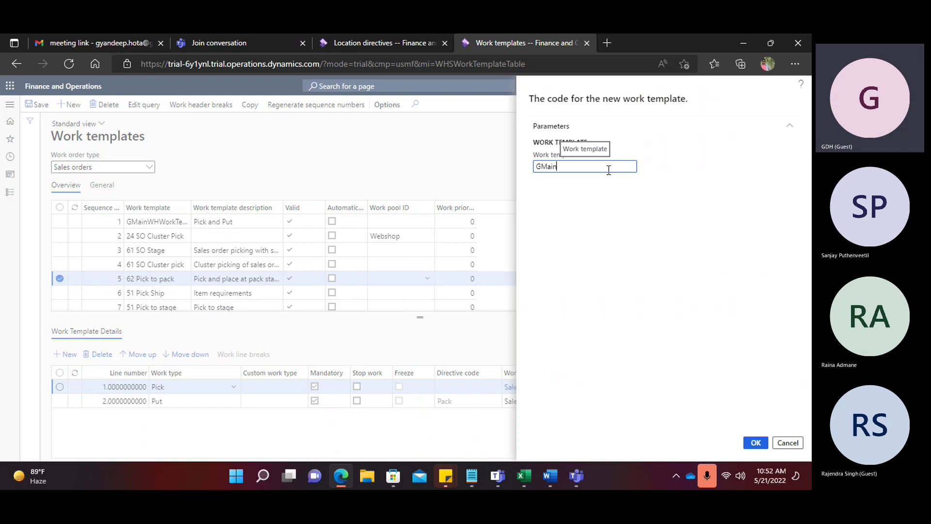
pyautogui.write('oup')
pyautogui.press('BackSpace')
pyautogui.write('Picking')
pyautogui.click(755, 442)
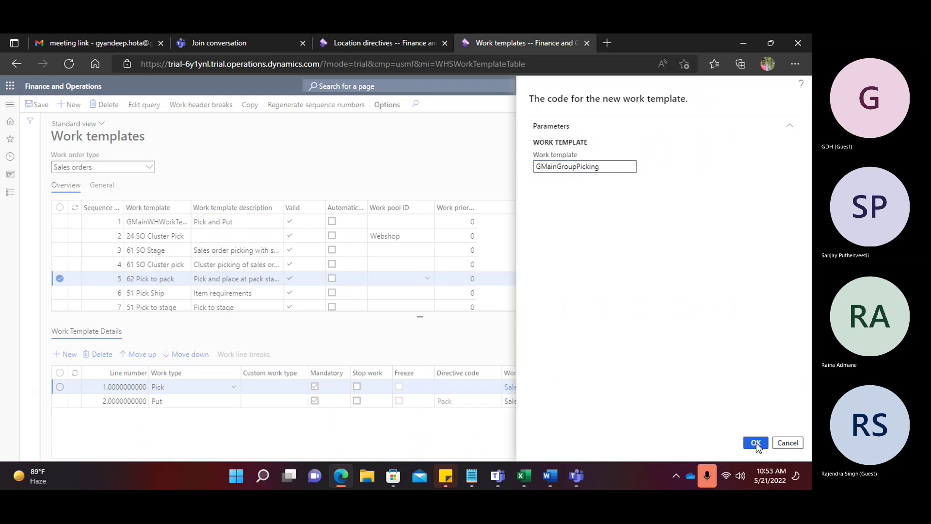
# Step: Set the sequence number of the GMainGroupPicking work template to 0 and save it
pyautogui.scroll(3, 133, 228)
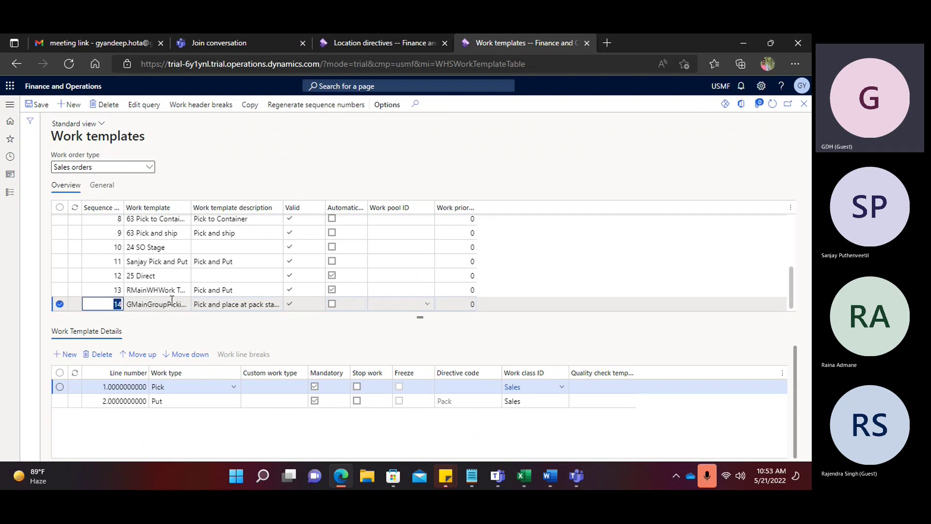
pyautogui.write('0')
pyautogui.click(38, 107)
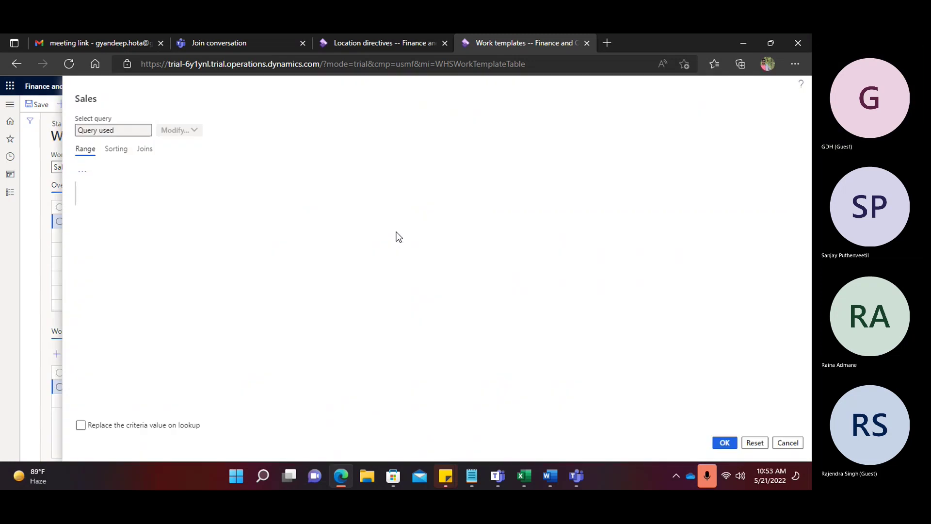
# Step: Set the Warehouse criterion of the work template query to GMainWH and open the field choices of its Shipment ID sorting line
pyautogui.click(334, 202)
pyautogui.doubleClick(324, 204)
pyautogui.press('BackSpace')
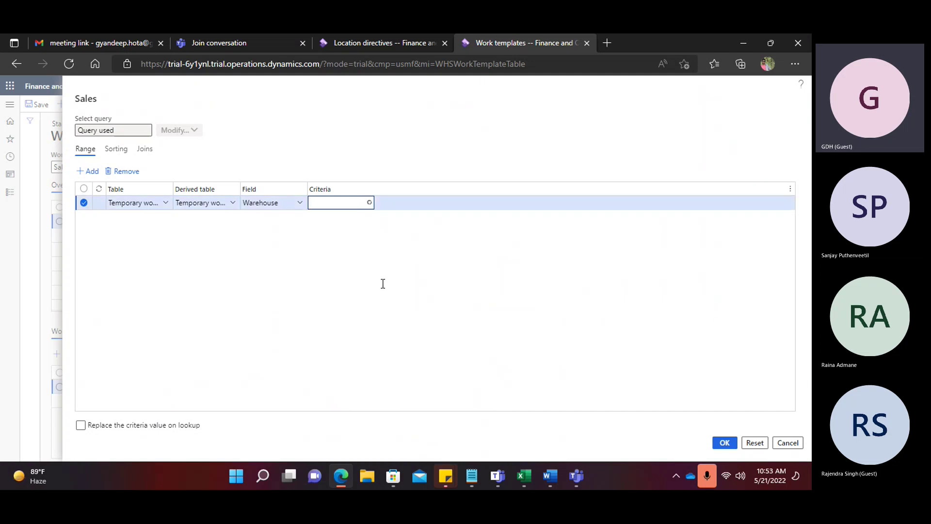
pyautogui.scroll(-10, 374, 272)
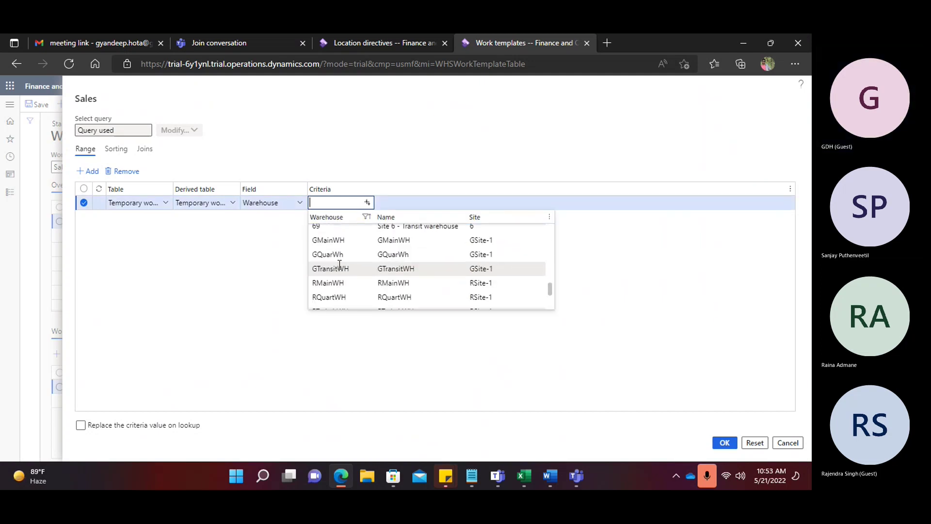
pyautogui.click(329, 240)
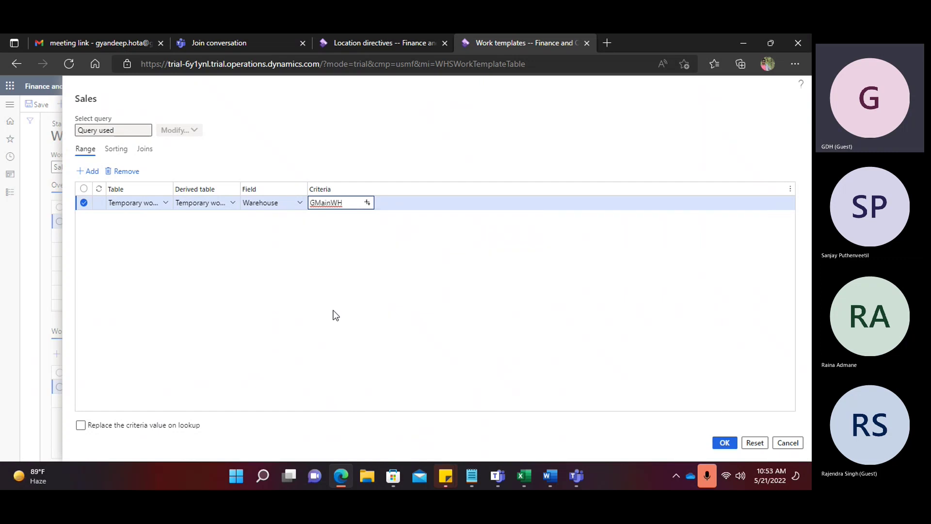
pyautogui.click(112, 150)
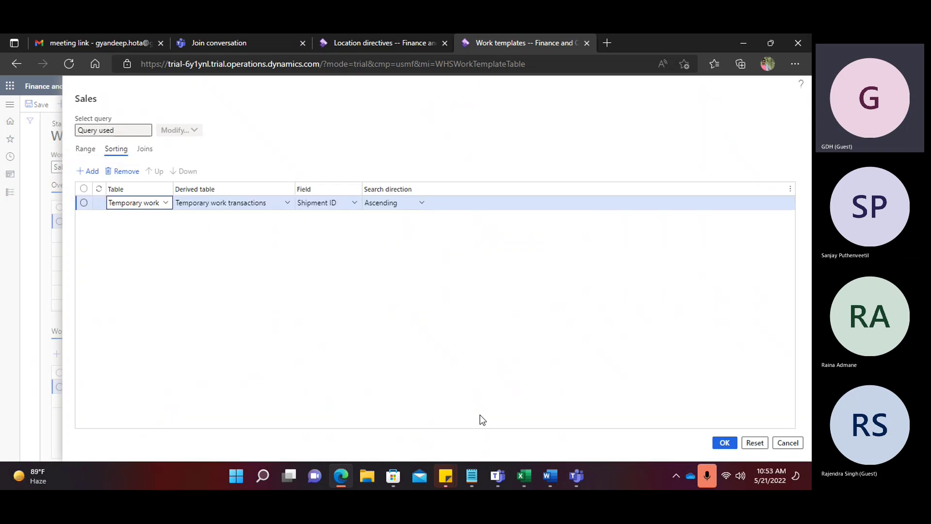
pyautogui.click(355, 203)
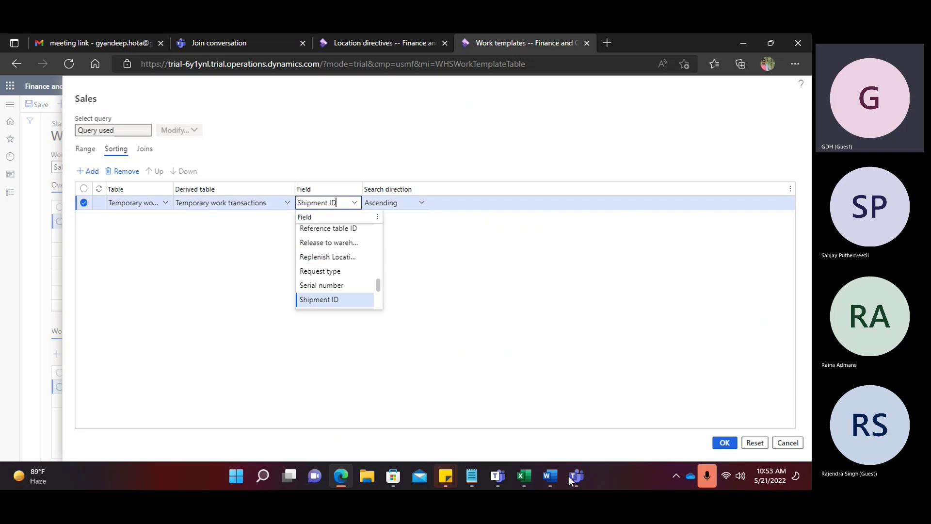
# Step: Switch to the Excel workbook and list the picked items: a0001 in L23 and L24, and a002 in L26
pyautogui.click(524, 477)
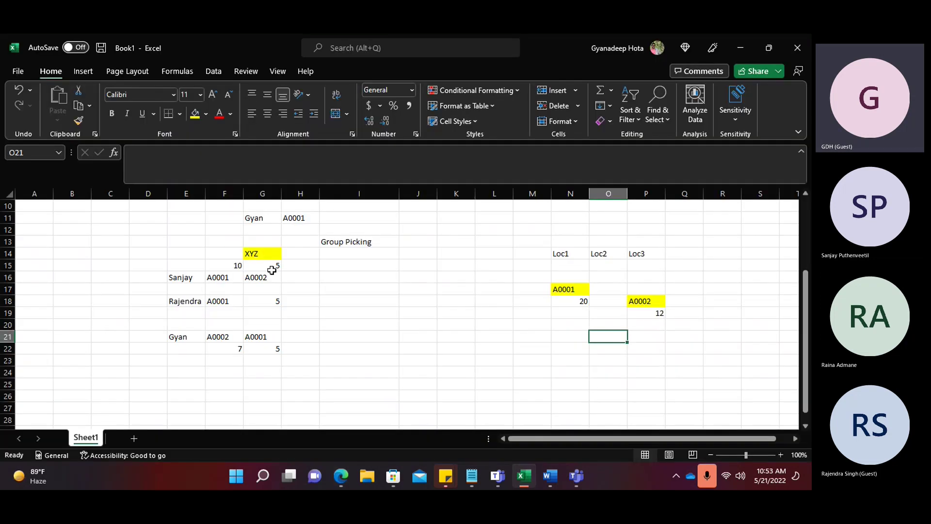
pyautogui.moveTo(217, 276); pyautogui.dragTo(218, 335)
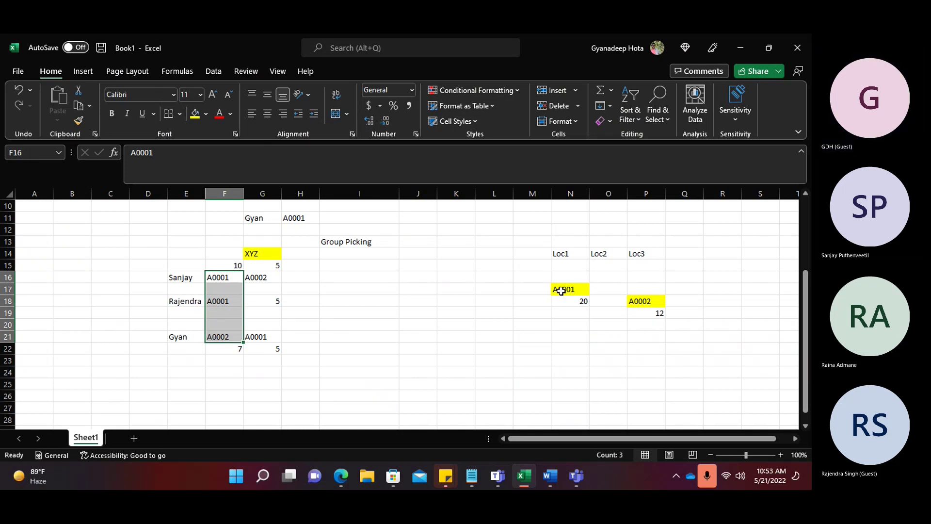
pyautogui.scroll(-2, 484, 333)
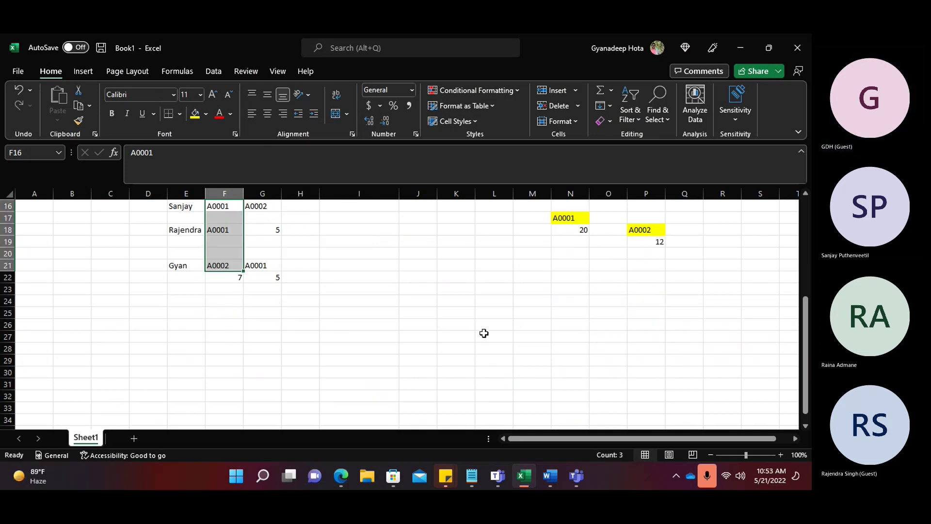
pyautogui.click(482, 290)
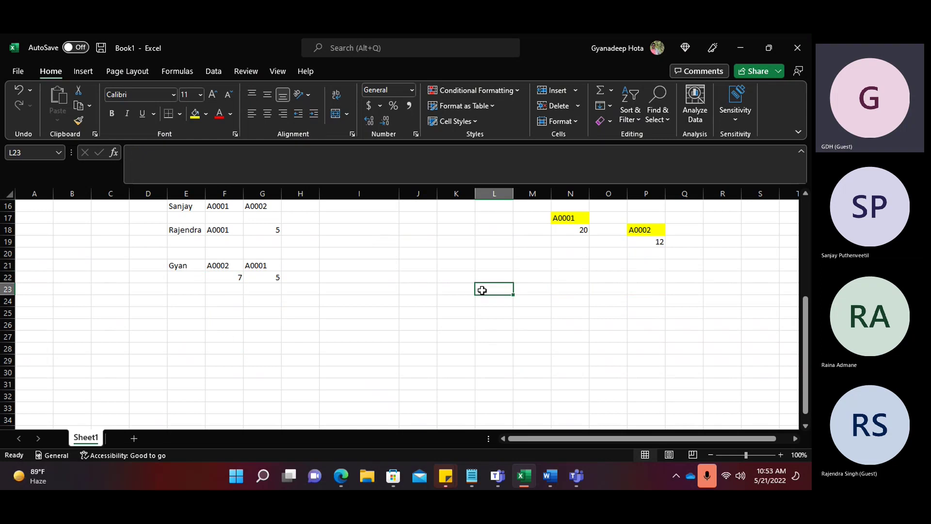
pyautogui.write('a0001')
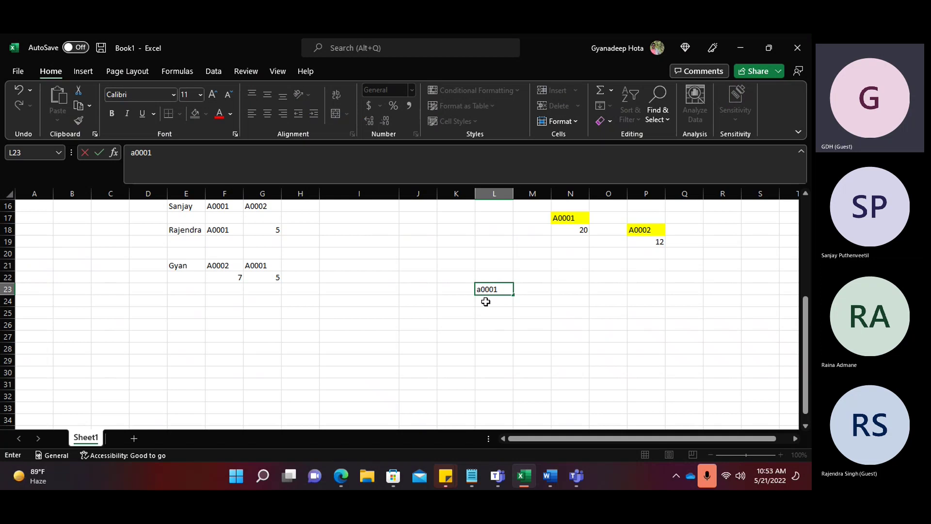
pyautogui.press('Return')
pyautogui.write('a0001')
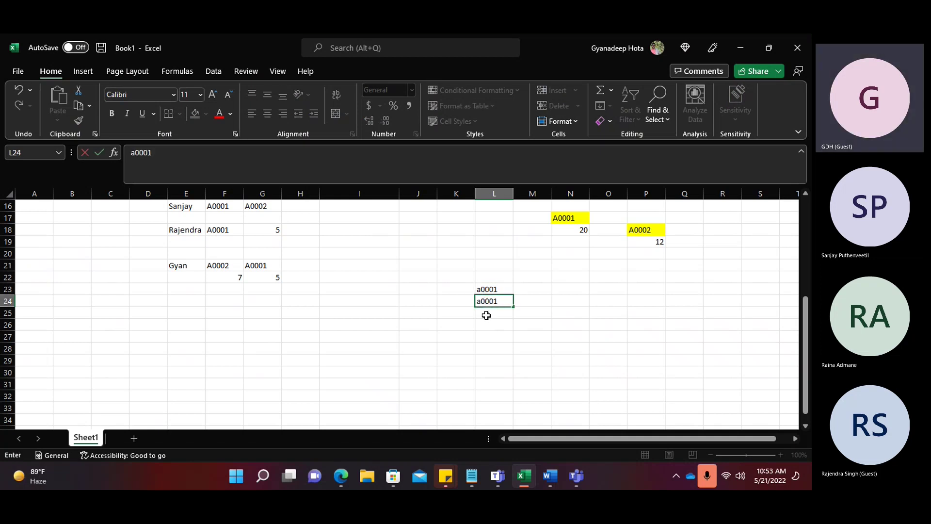
pyautogui.click(487, 324)
pyautogui.write('a002')
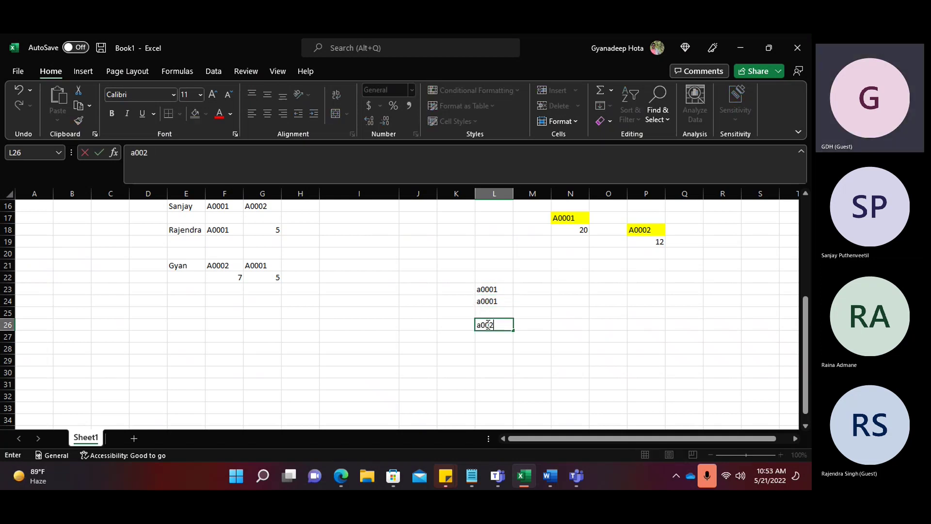
# Step: Number the rows beside the Loc1 items from 1 to 4 in cells M17 to M20
pyautogui.scroll(2, 553, 308)
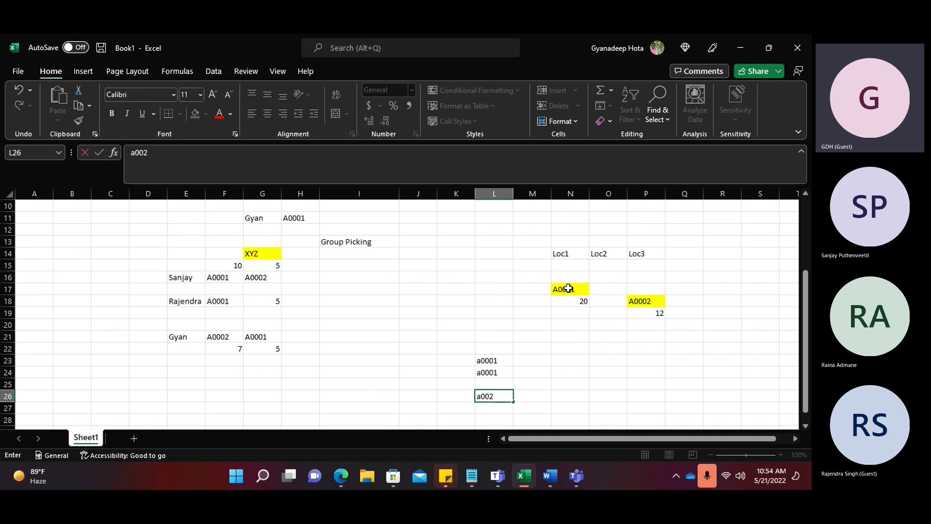
pyautogui.click(544, 289)
pyautogui.write('1')
pyautogui.click(531, 305)
pyautogui.write('2')
pyautogui.click(533, 312)
pyautogui.write('3')
pyautogui.click(543, 326)
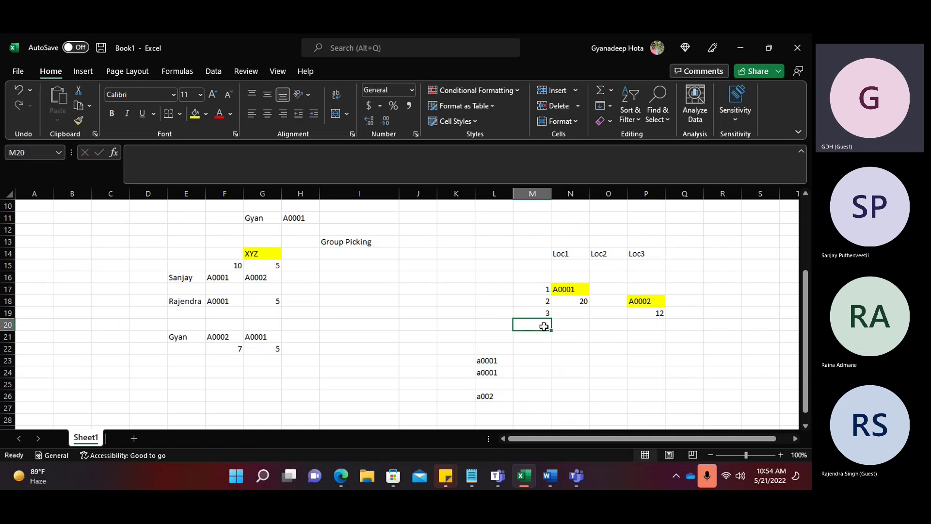
pyautogui.write('4')
# Step: Enter Location in cell N23 and select the highlighted A0001 cell under Loc1
pyautogui.click(561, 357)
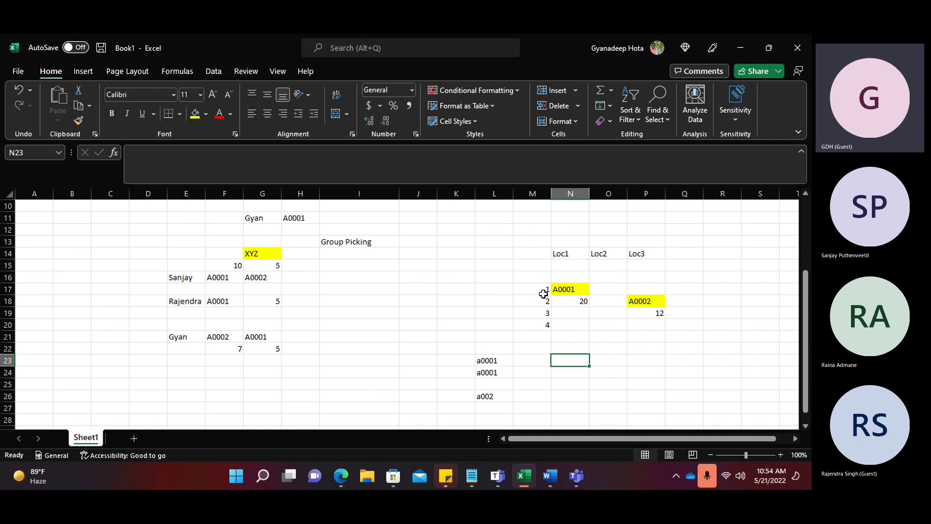
pyautogui.write('Location')
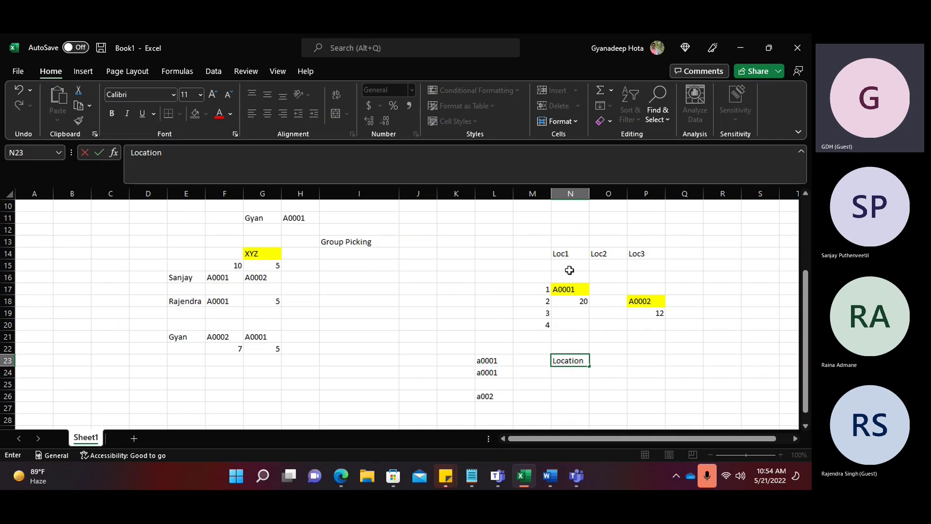
pyautogui.click(554, 289)
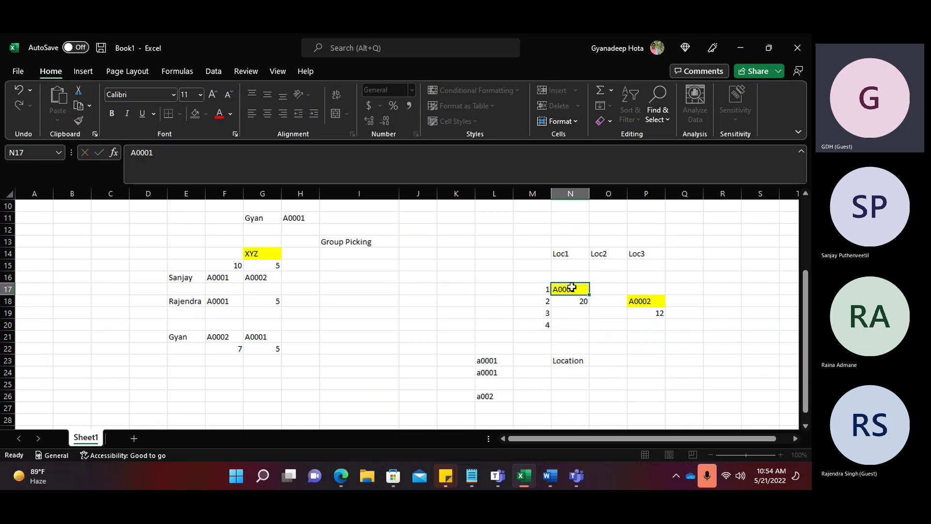
# Step: Switch back to the work template query in Dynamics 365 and remove its Shipment ID sorting line
pyautogui.click(553, 300)
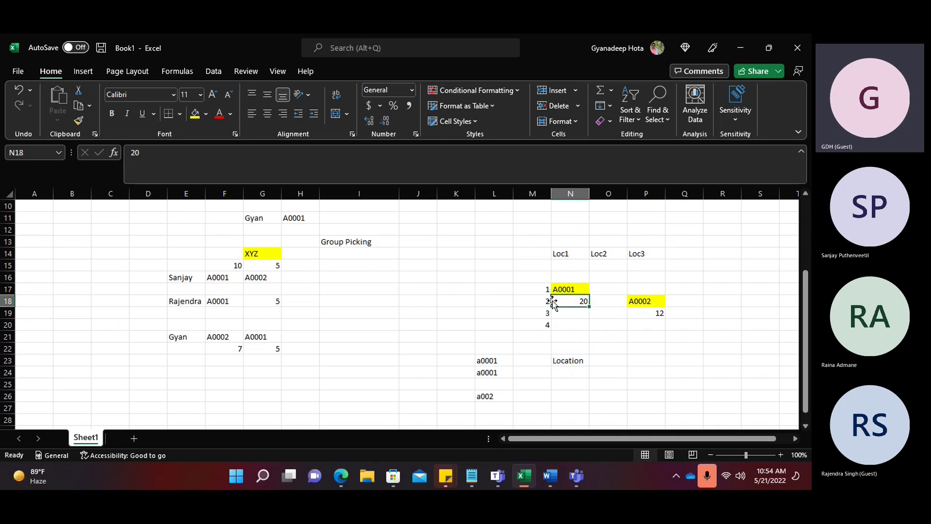
pyautogui.click(335, 477)
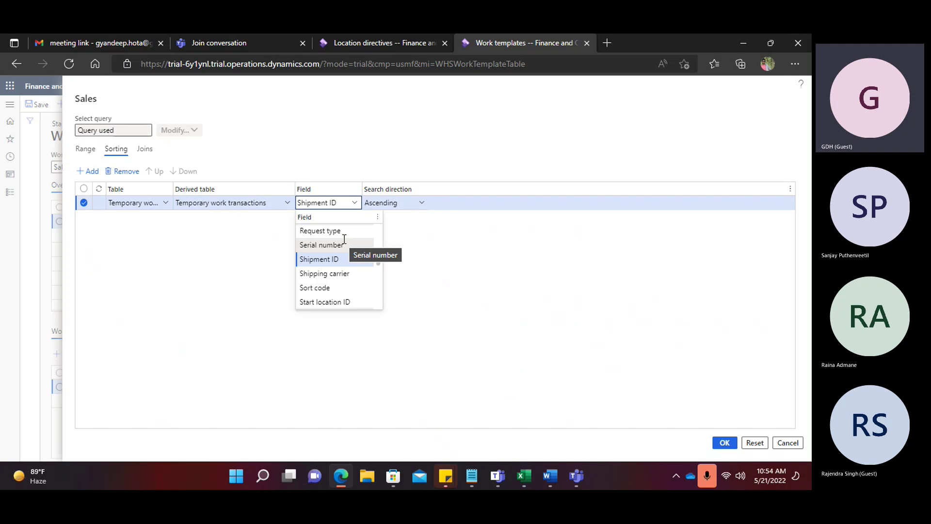
pyautogui.scroll(-3, 342, 260)
pyautogui.scroll(2, 342, 260)
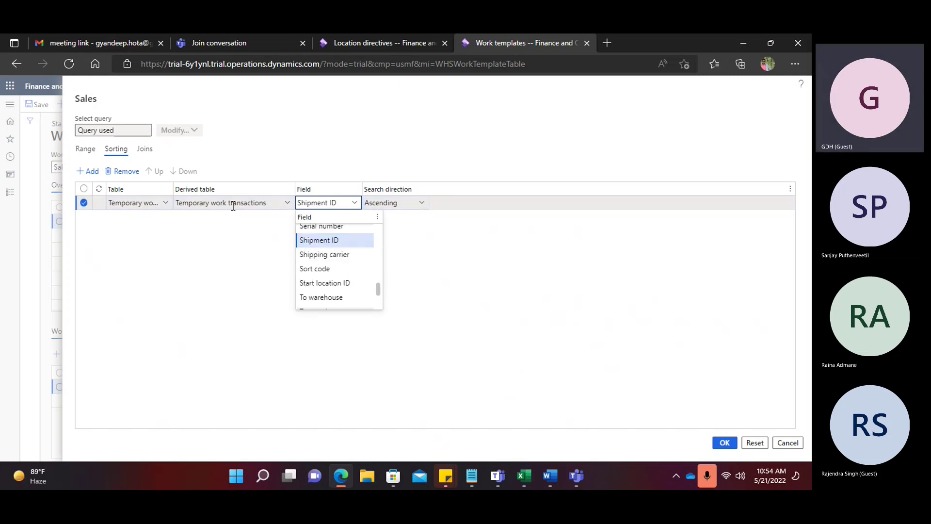
pyautogui.click(125, 171)
pyautogui.click(125, 172)
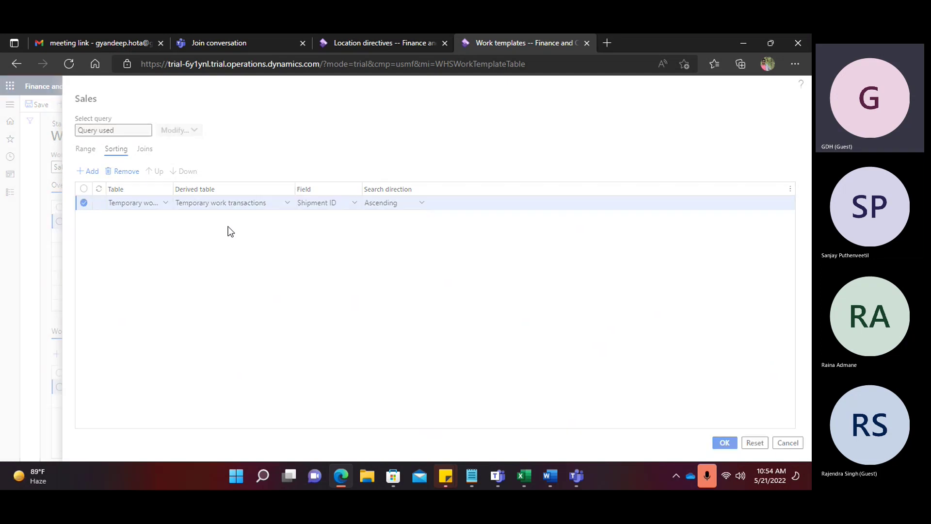
pyautogui.click(511, 261)
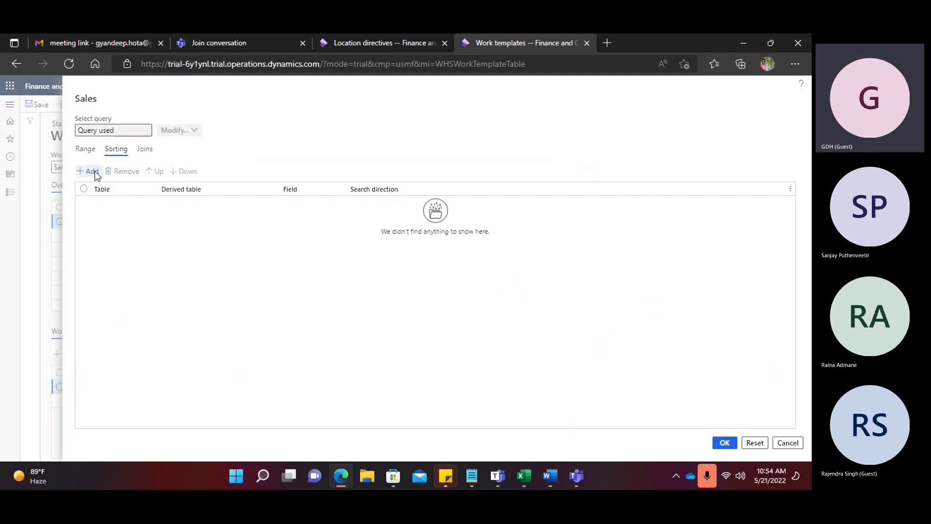
# Step: Add a sorting line on the Temporary work transactions table that sorts by Item number in ascending order
pyautogui.click(88, 171)
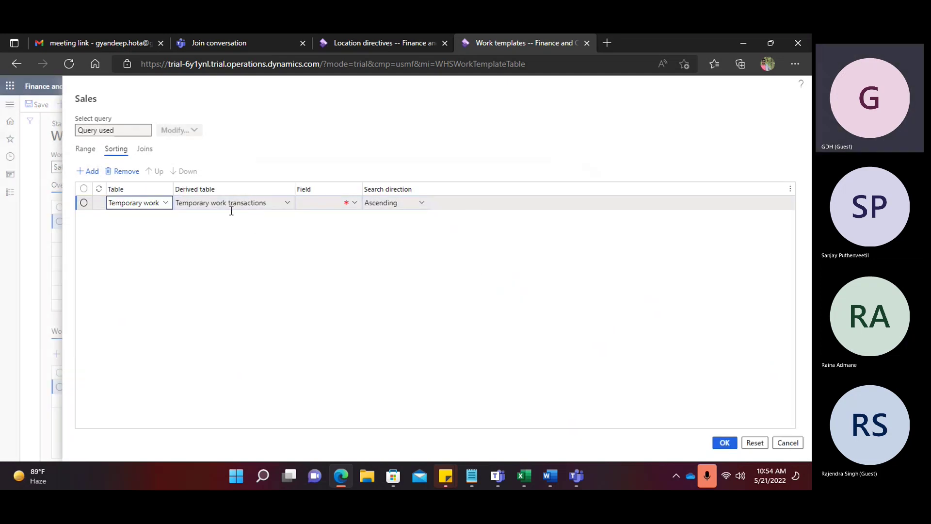
pyautogui.click(353, 206)
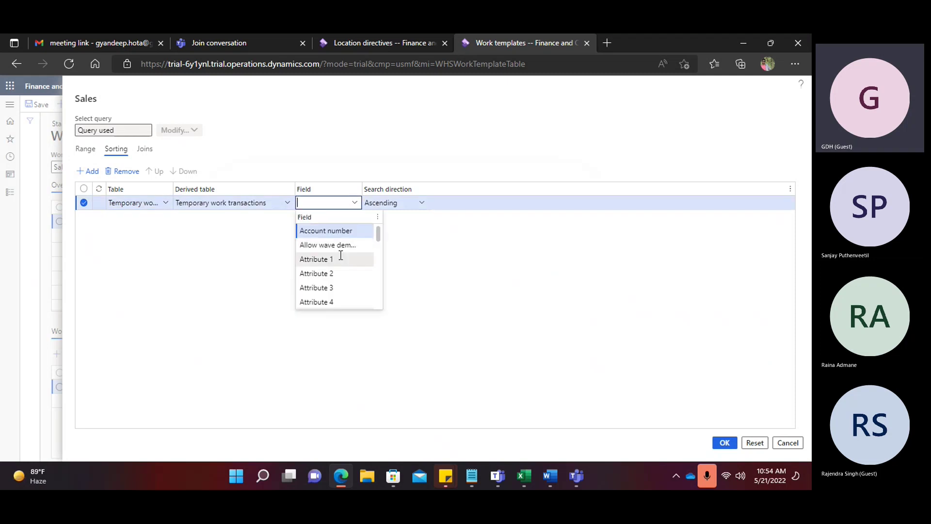
pyautogui.scroll(-3, 341, 255)
pyautogui.scroll(-5, 341, 254)
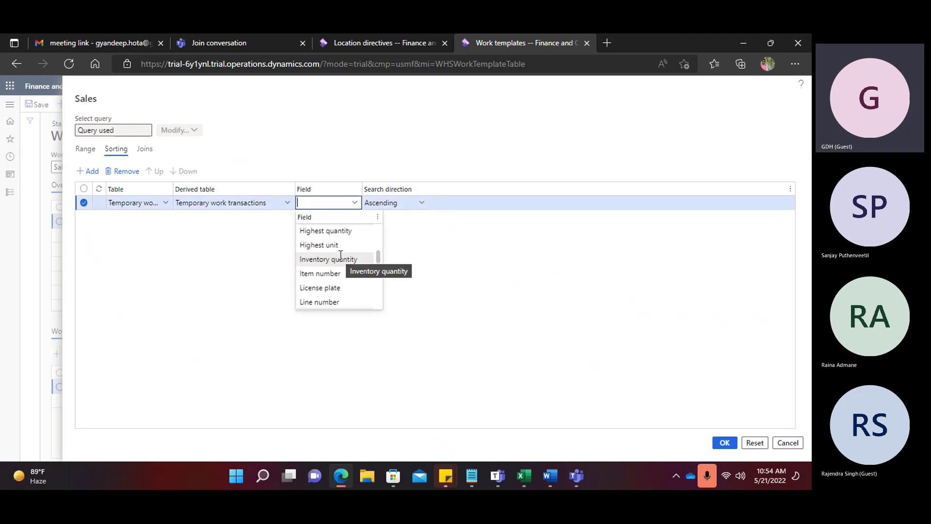
pyautogui.click(320, 273)
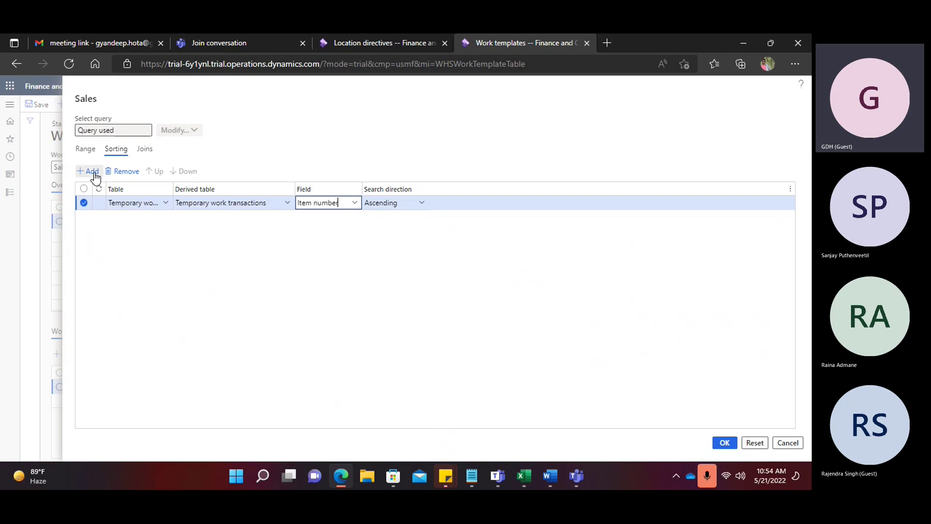
# Step: Add a second ascending sorting line by Location and accept the query, agreeing to reset the grouping
pyautogui.hotkey('alt', 'n')
pyautogui.click(339, 217)
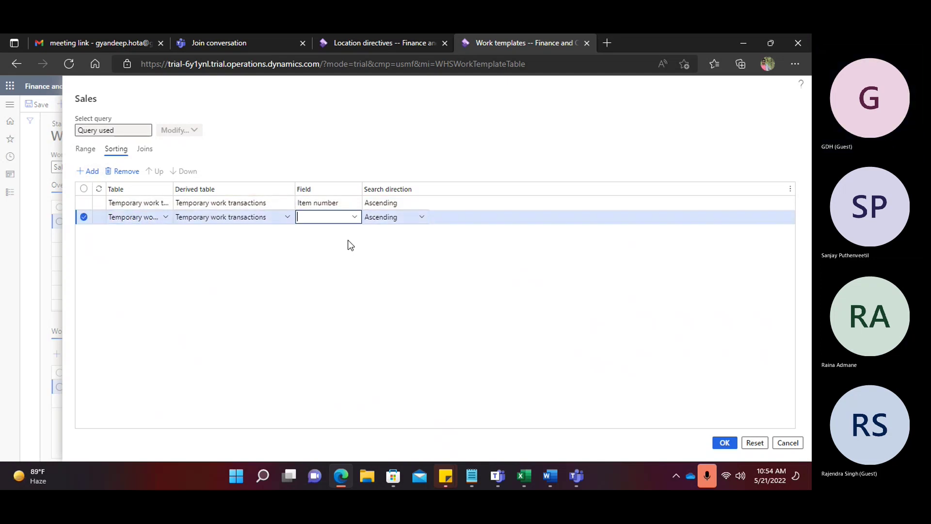
pyautogui.scroll(-5, 327, 261)
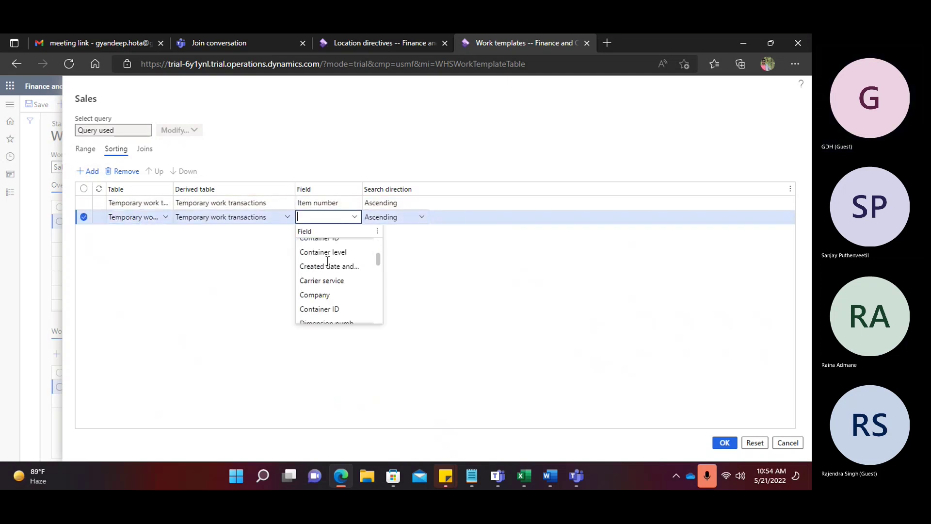
pyautogui.scroll(-5, 327, 261)
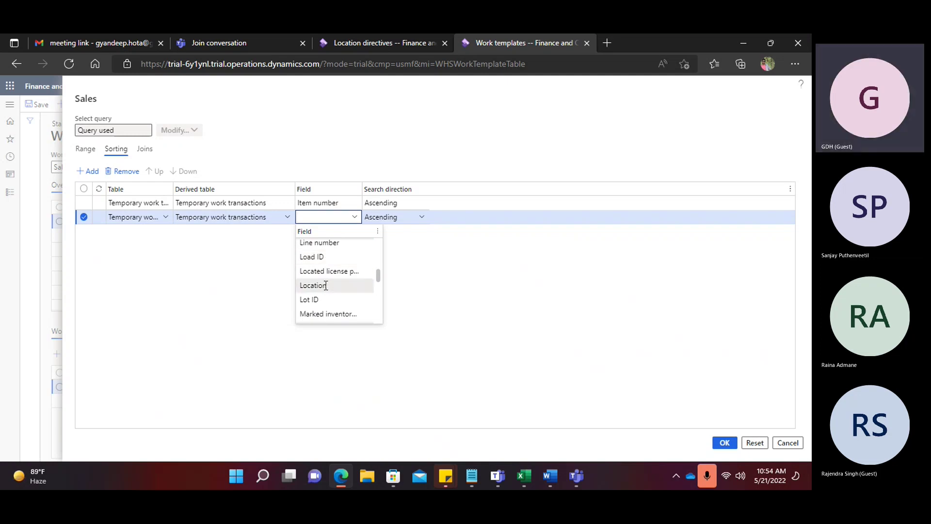
pyautogui.press('Return')
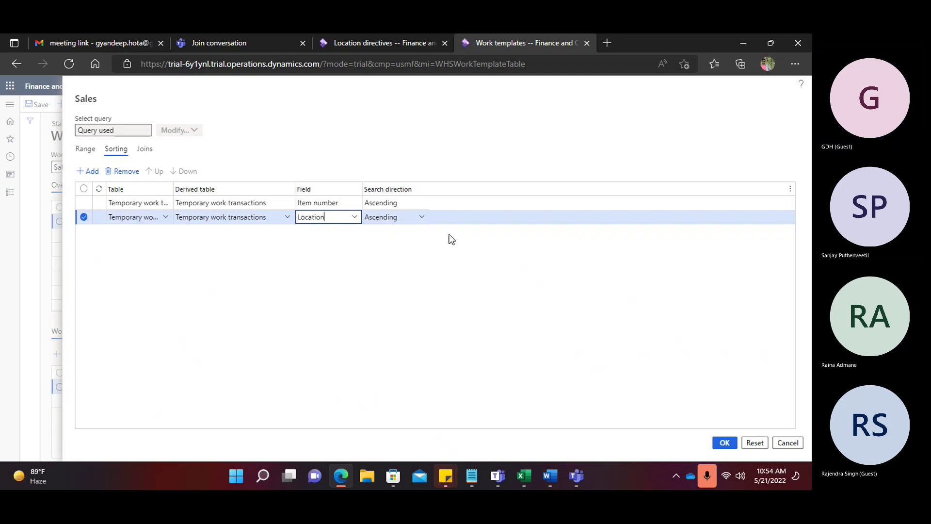
pyautogui.click(423, 218)
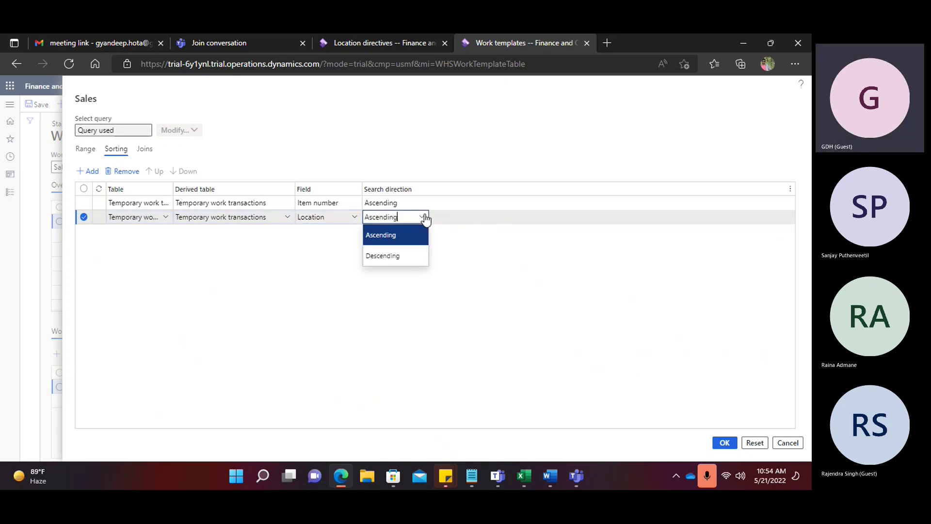
pyautogui.click(423, 217)
pyautogui.click(725, 445)
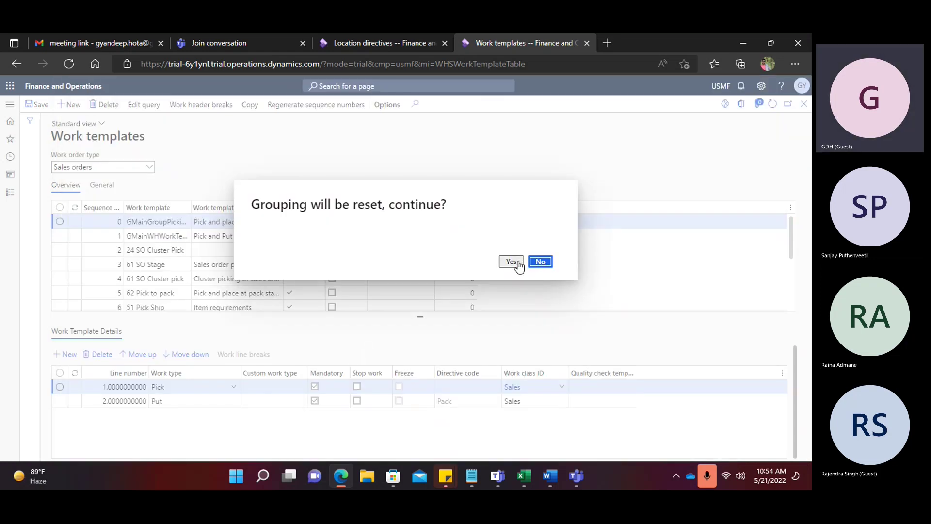
pyautogui.click(517, 264)
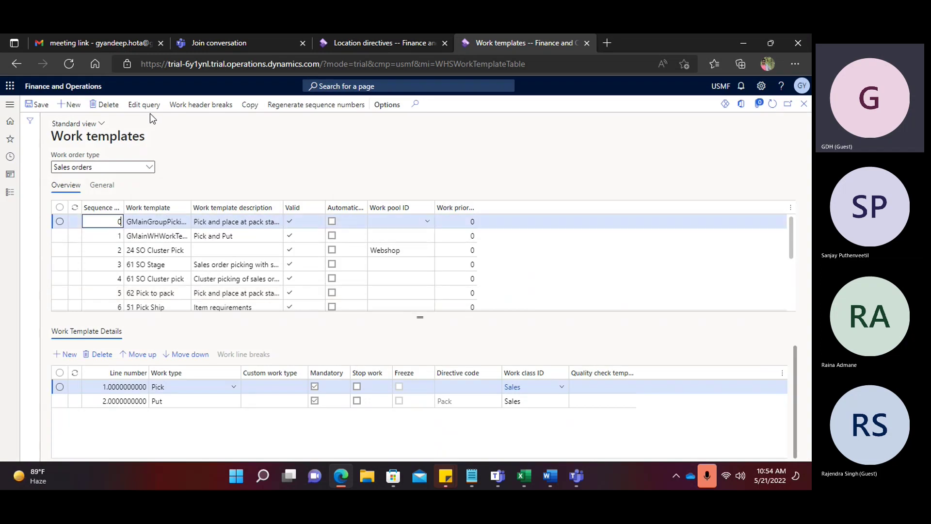
# Step: Open the work header breaks of the GMainGroupPicking template and save them with grouping by Item number cleared
pyautogui.click(199, 116)
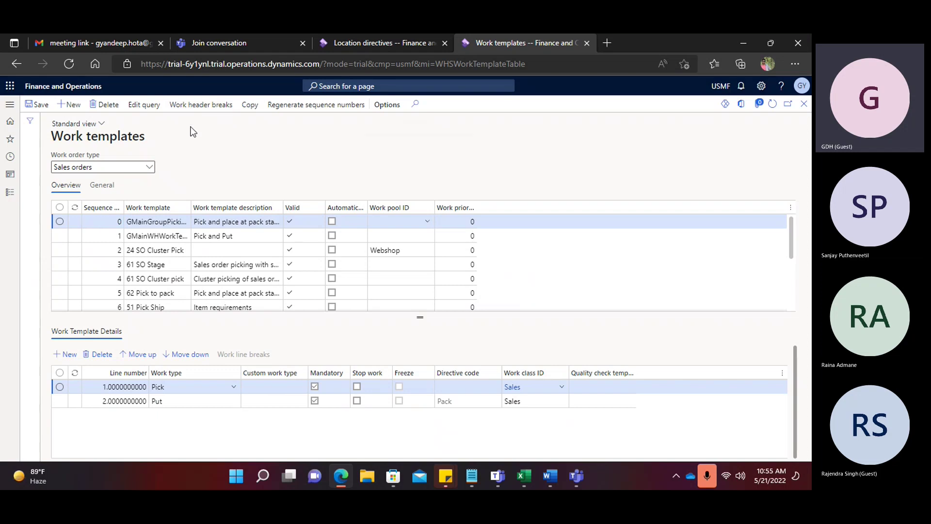
pyautogui.click(270, 191)
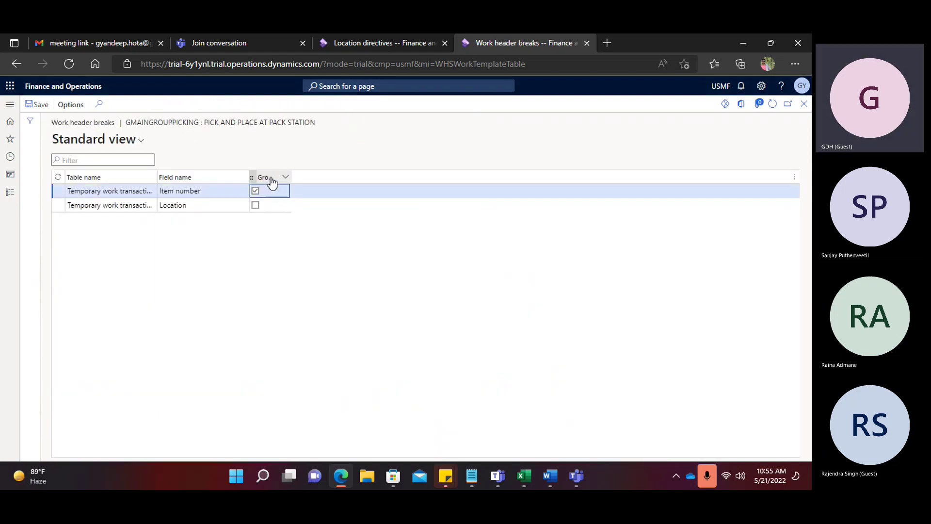
pyautogui.click(37, 105)
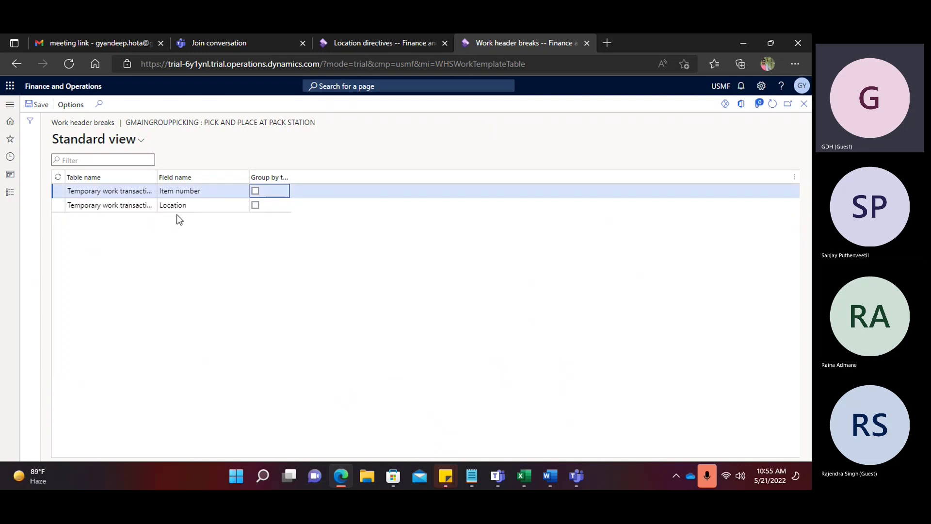
pyautogui.click(160, 192)
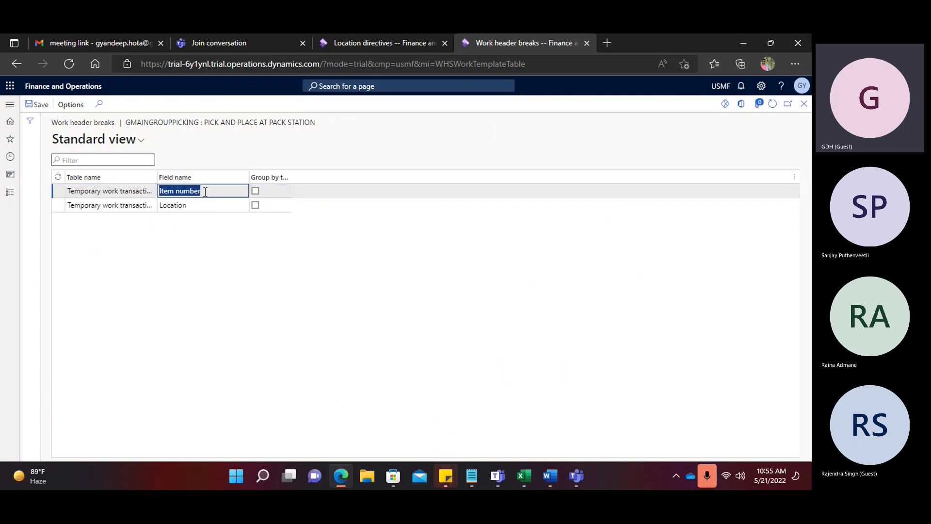
pyautogui.click(205, 206)
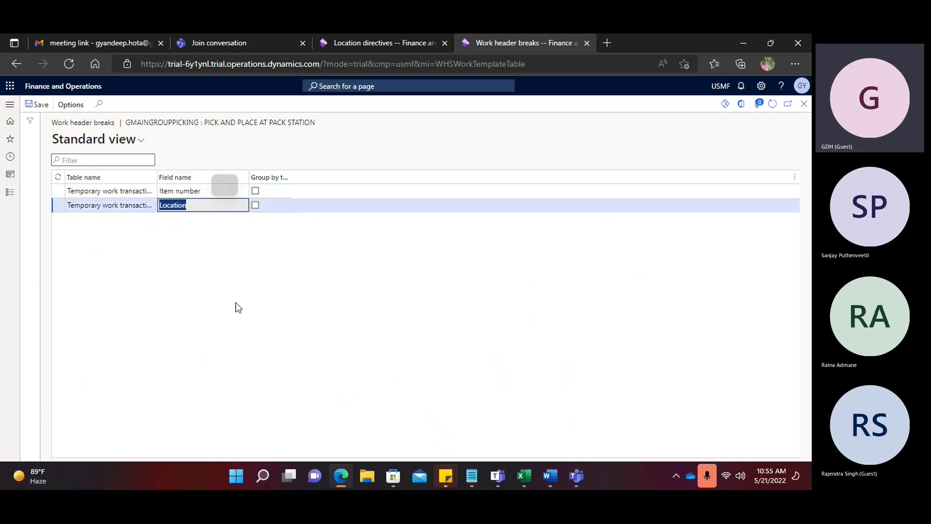